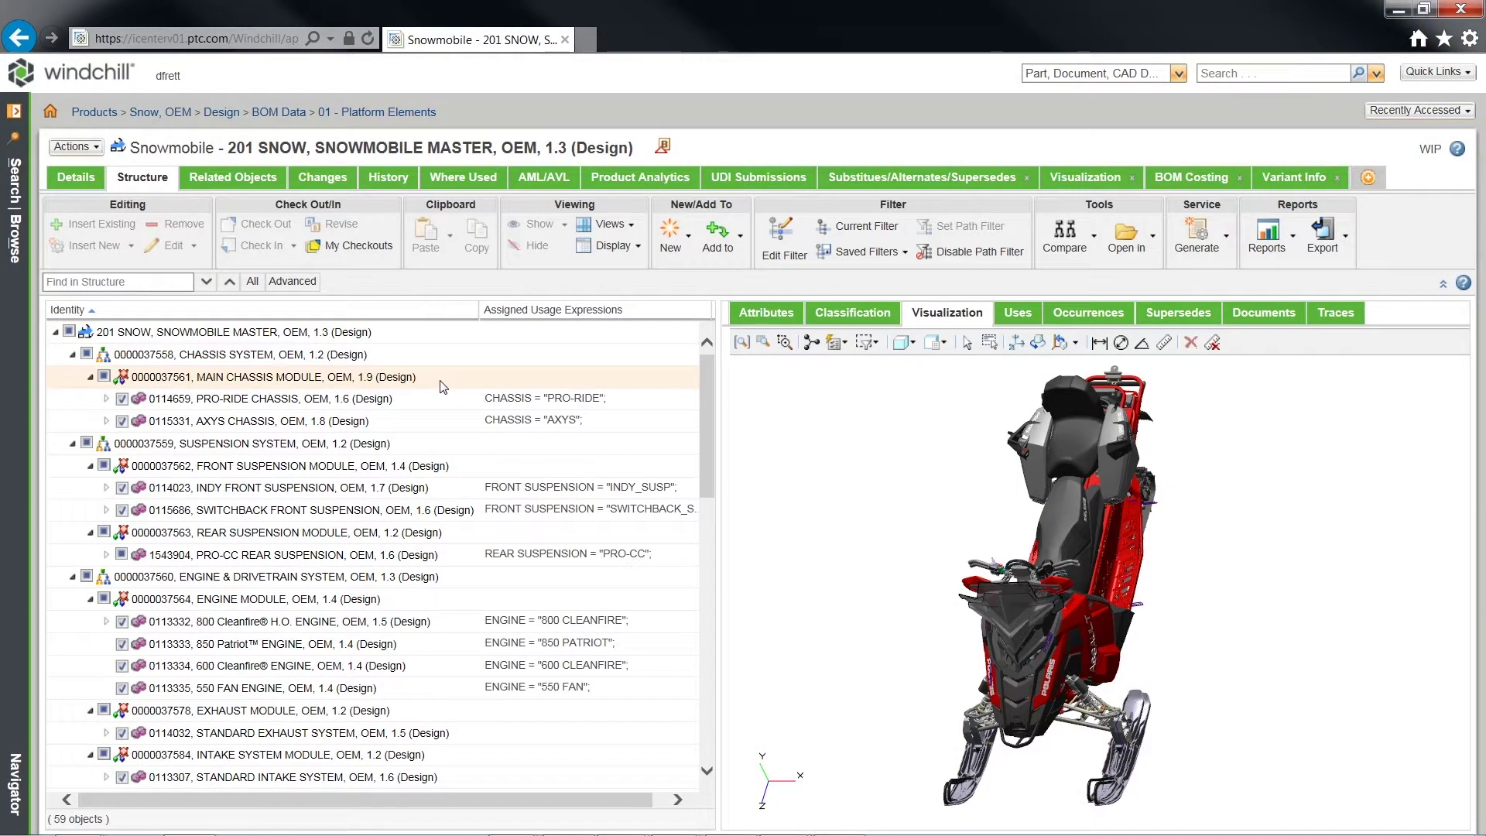
click(338, 421)
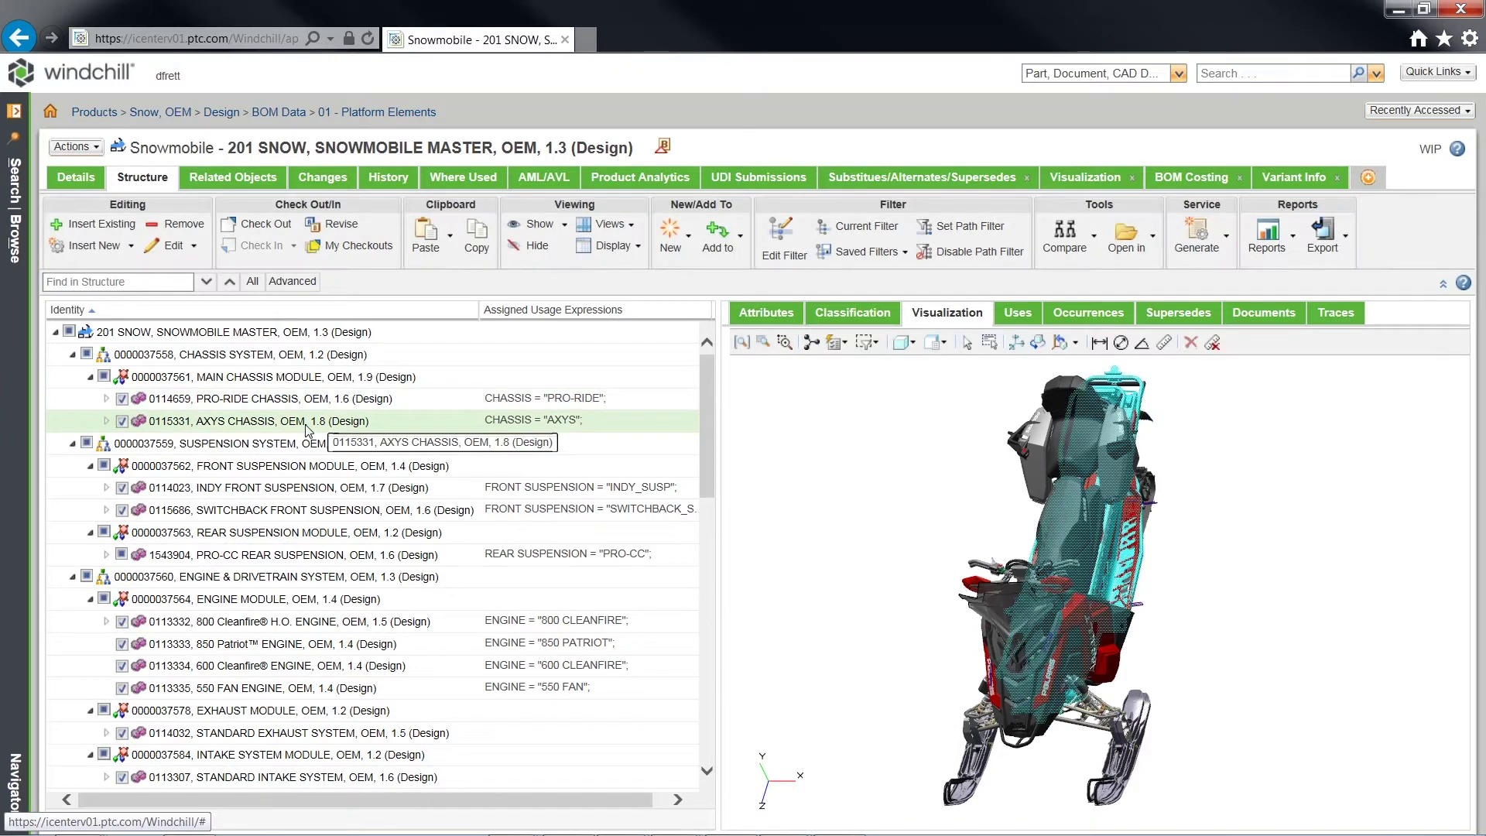
click(277, 489)
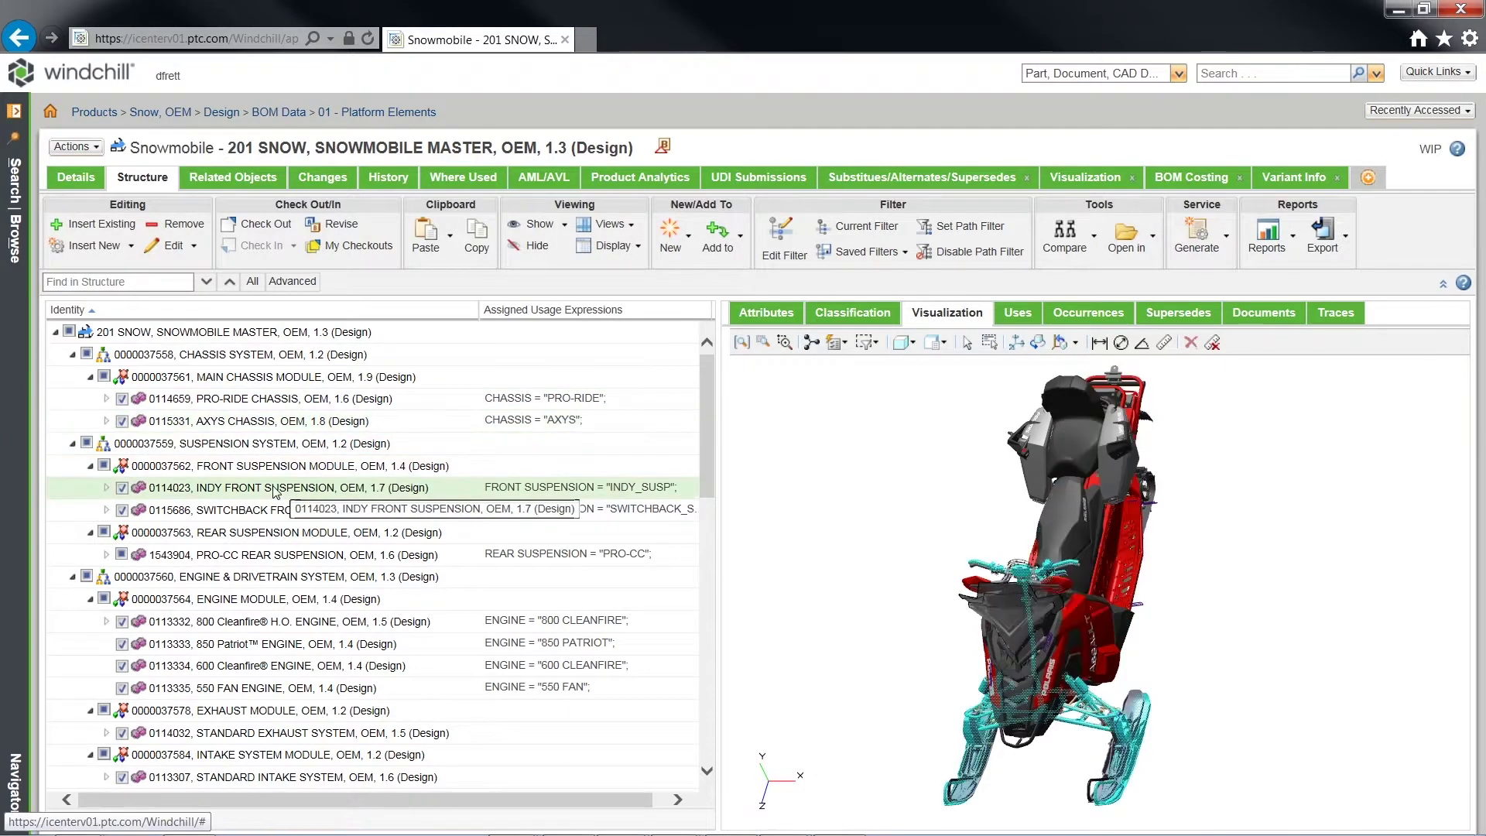
click(277, 510)
drag(711, 430, 681, 651)
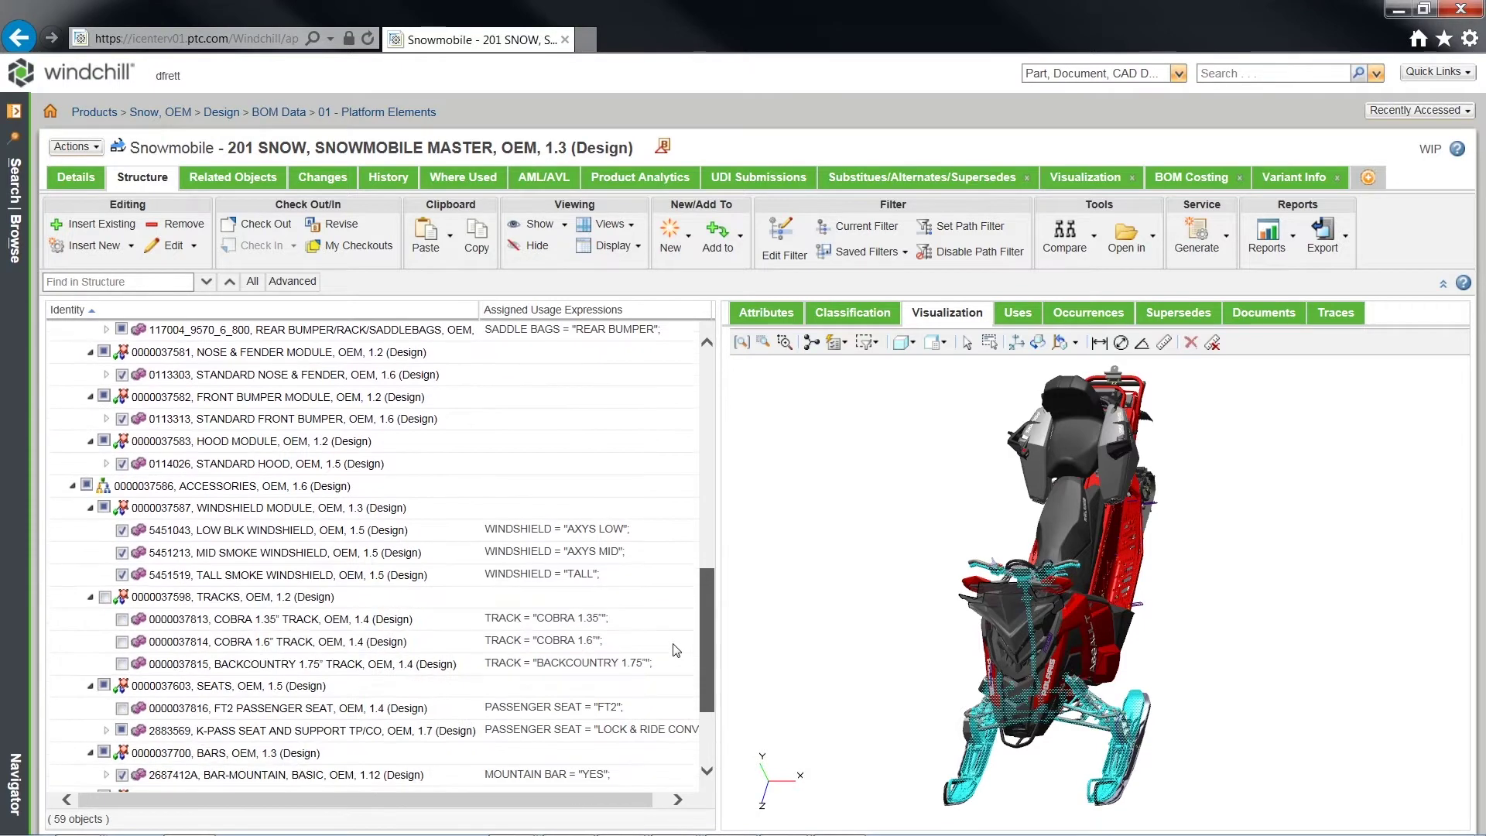
click(333, 532)
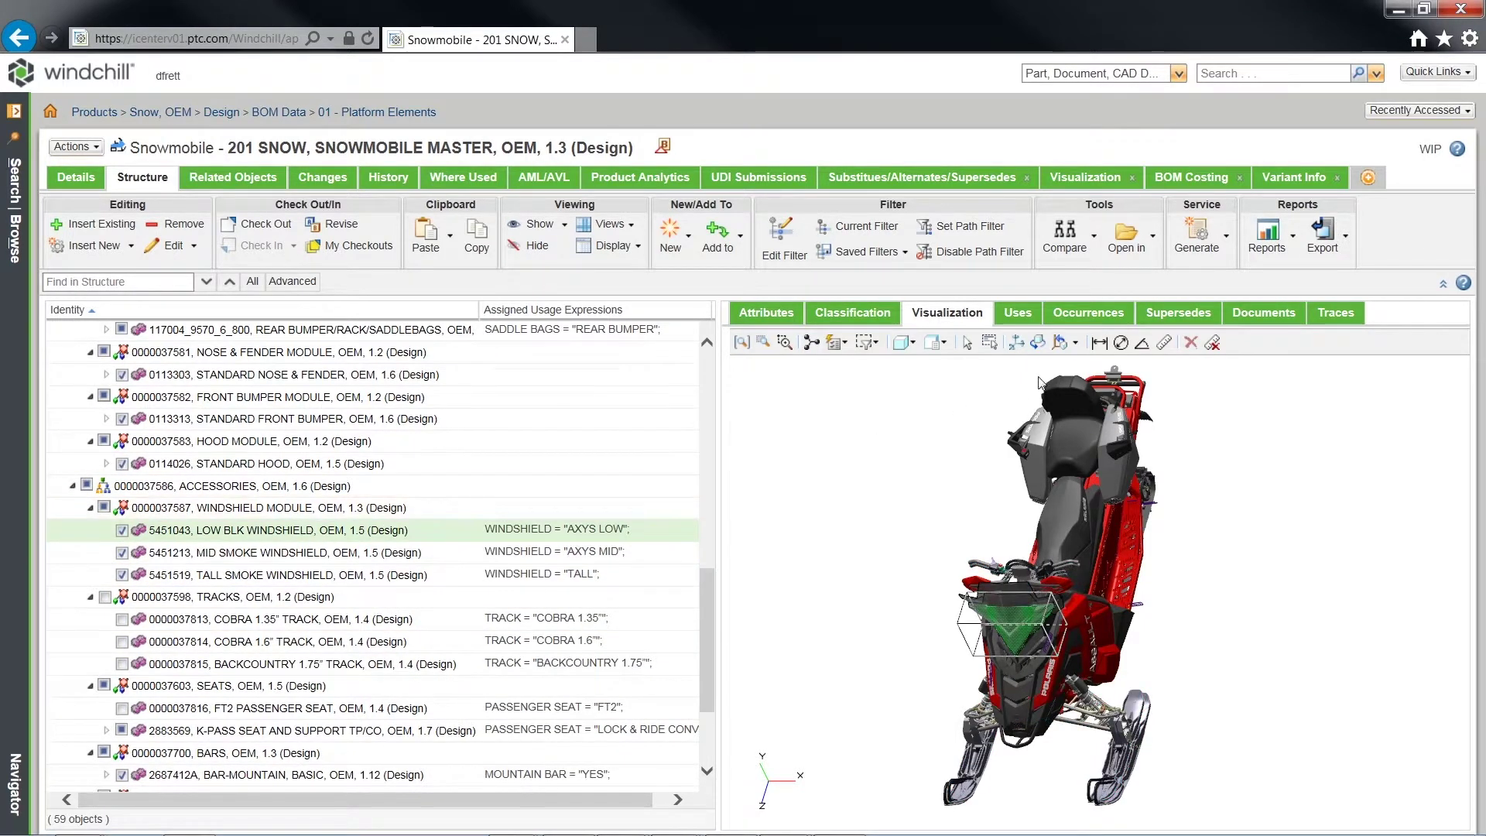
click(1004, 568)
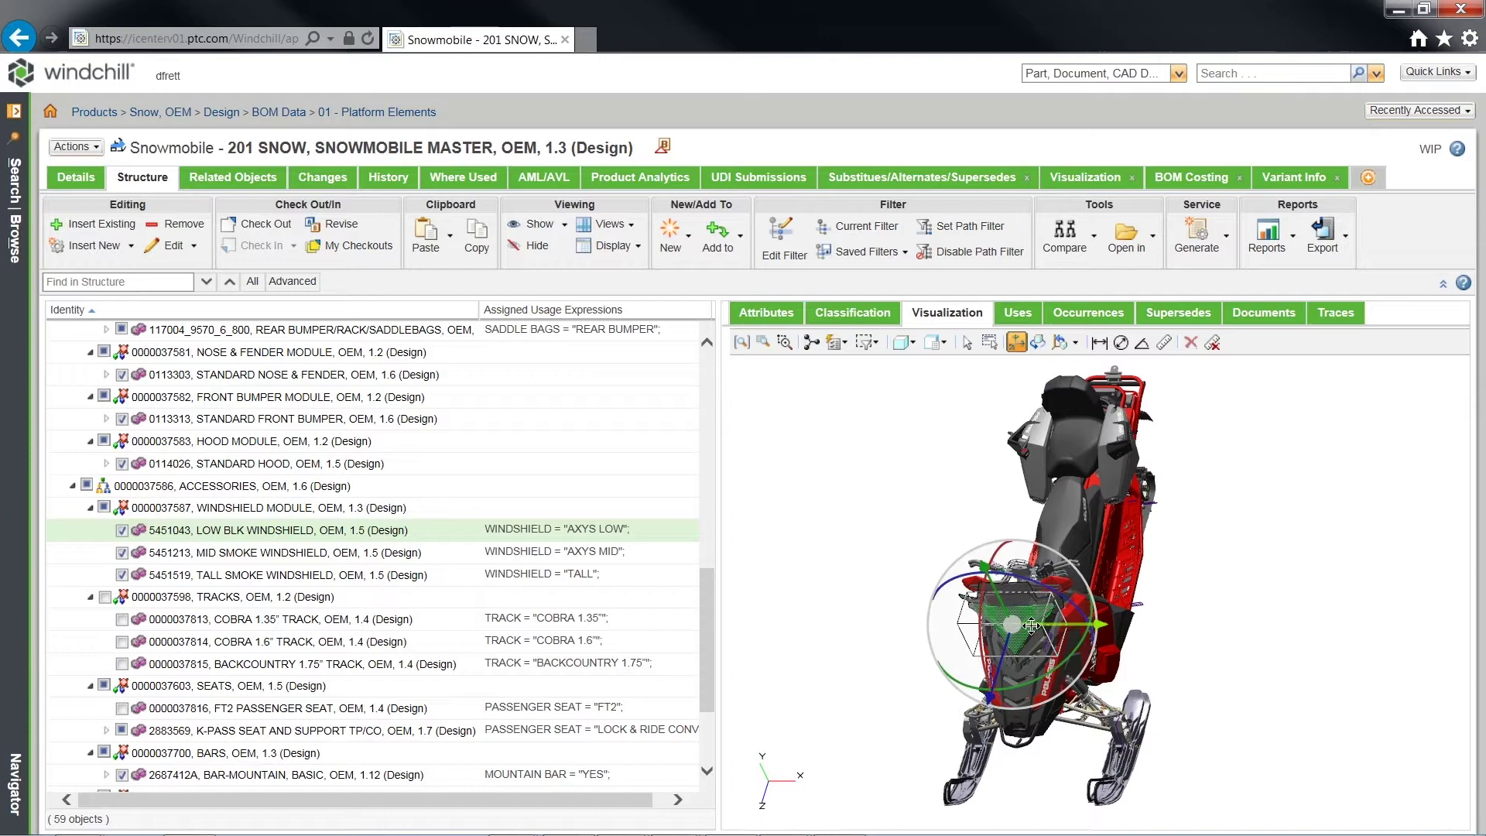
drag(1031, 626, 1221, 624)
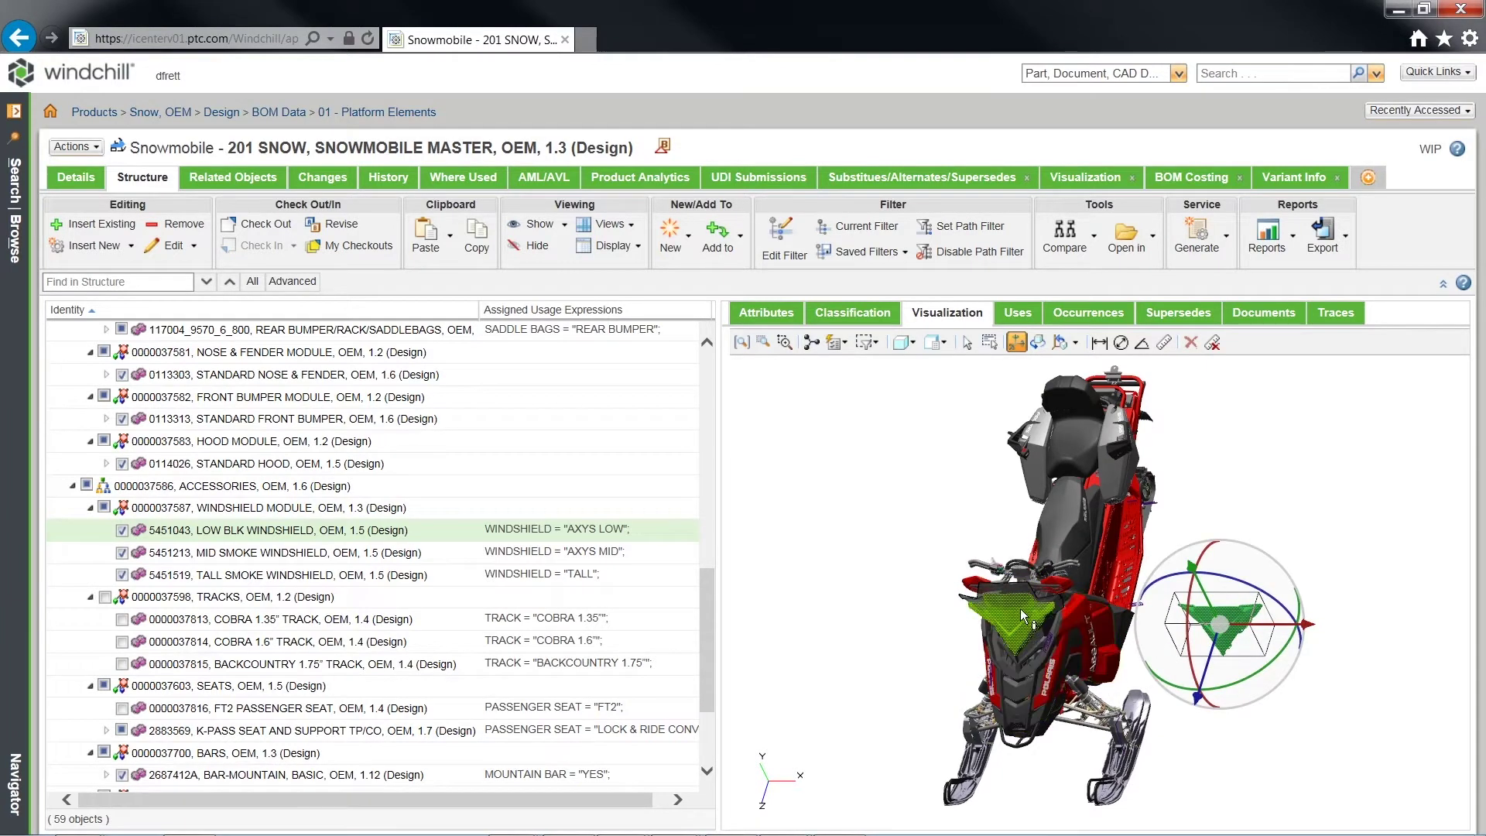
click(1023, 617)
drag(1043, 619, 882, 619)
click(1014, 602)
click(1014, 602)
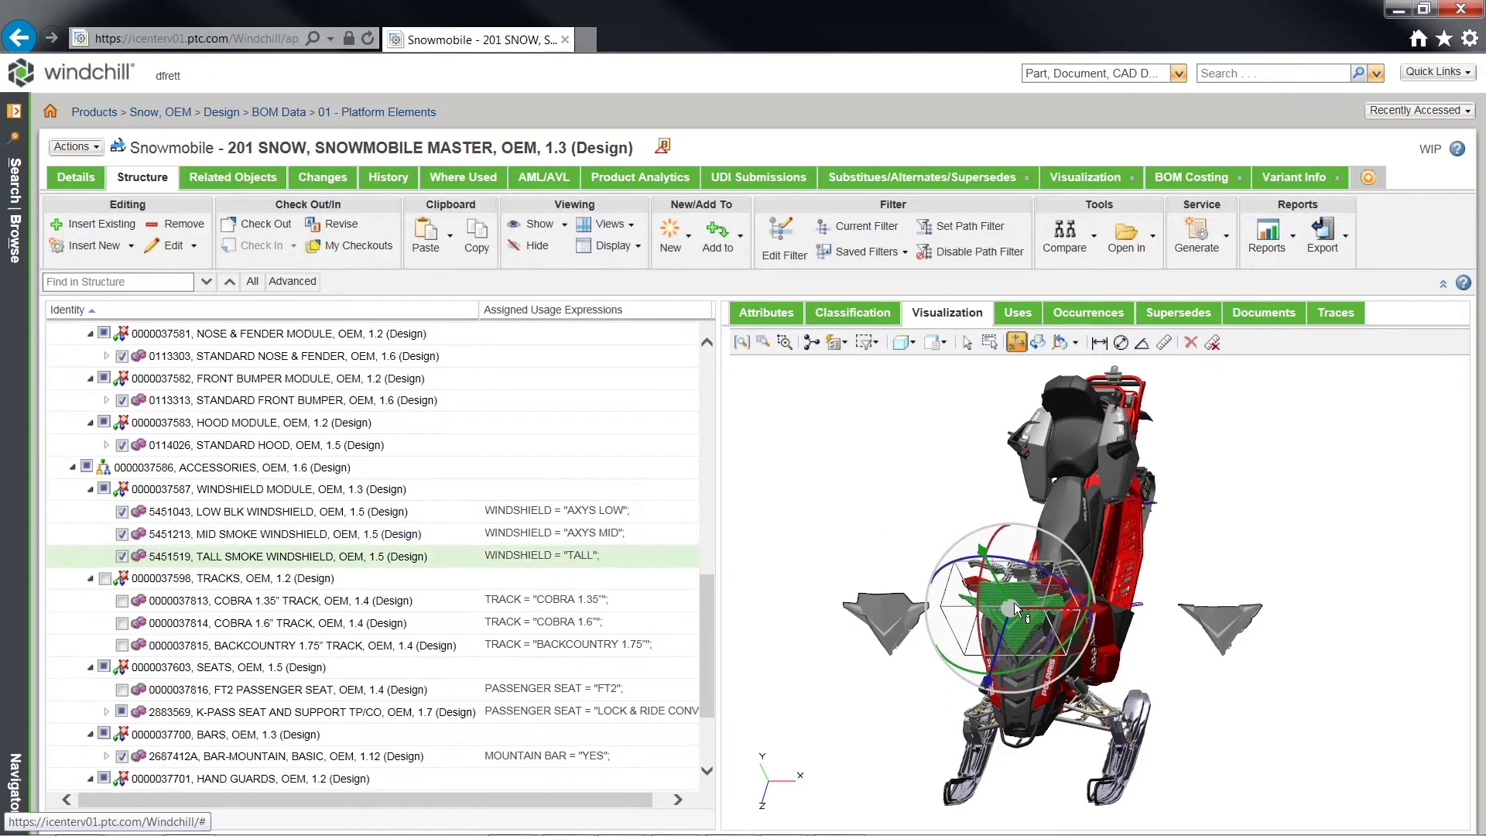
drag(1006, 579, 947, 462)
click(1076, 345)
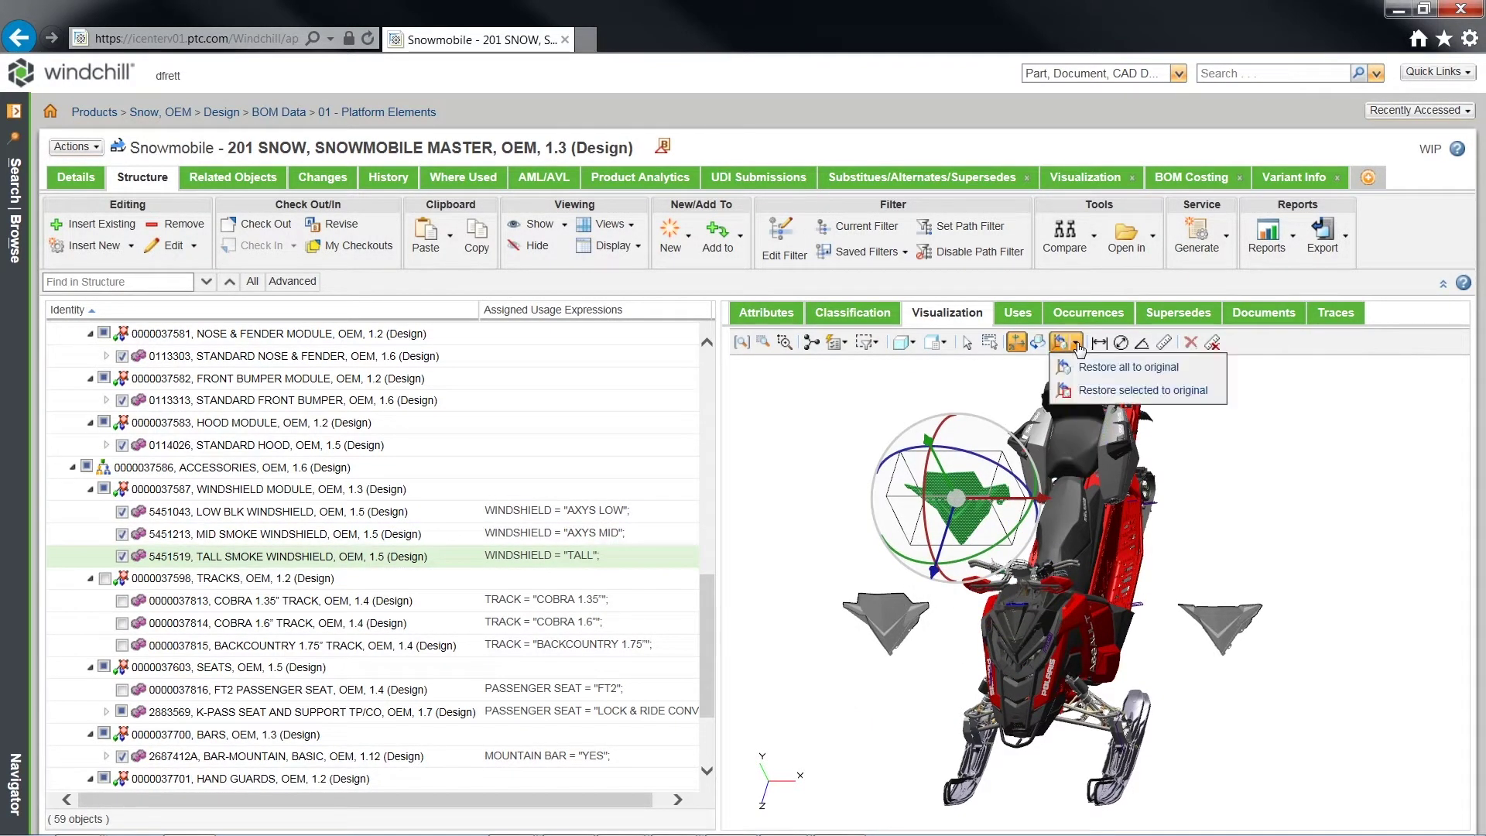
click(1087, 369)
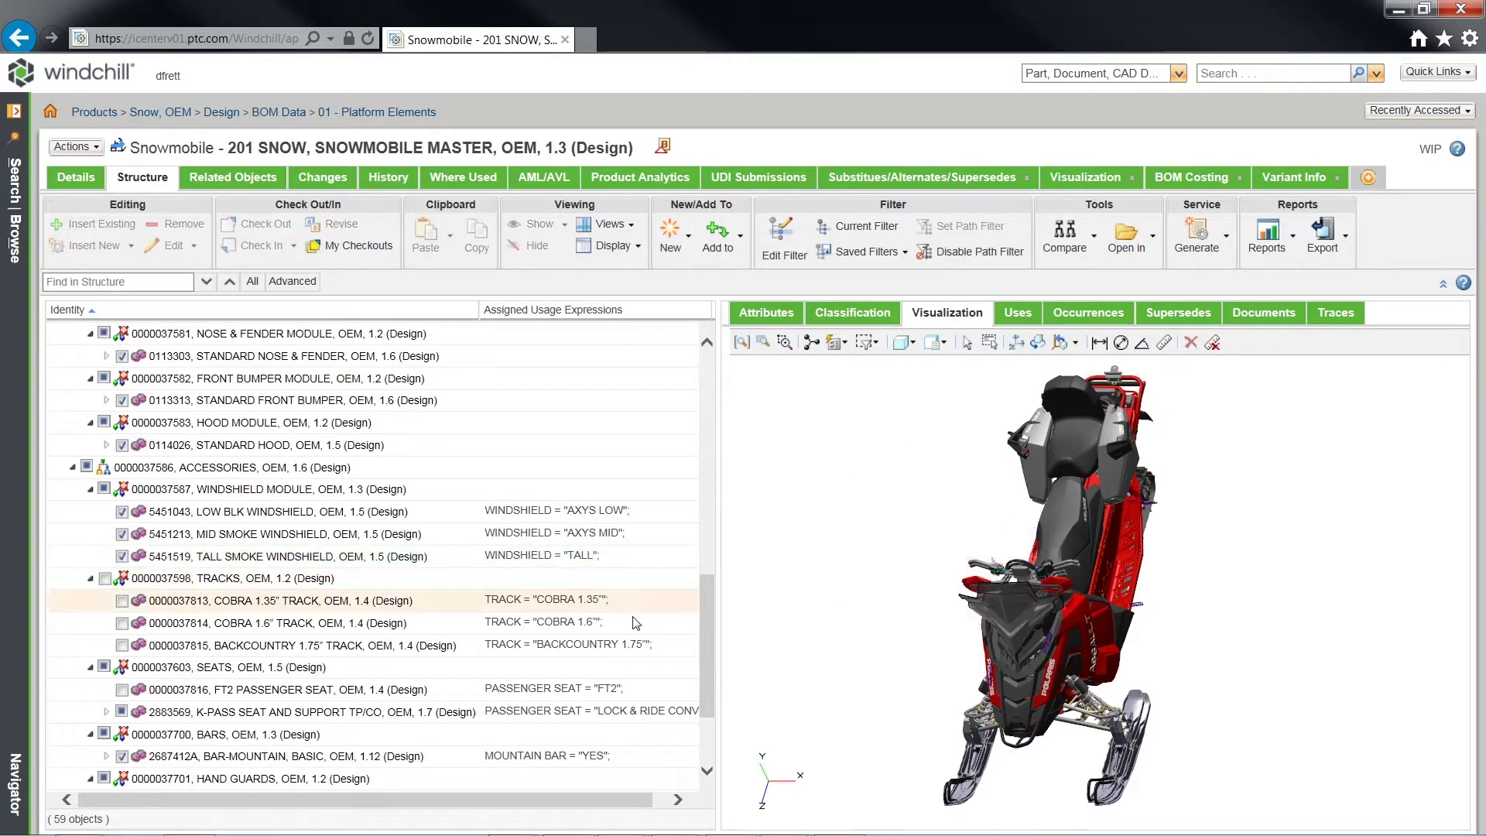
scroll(615, 542, up, 10)
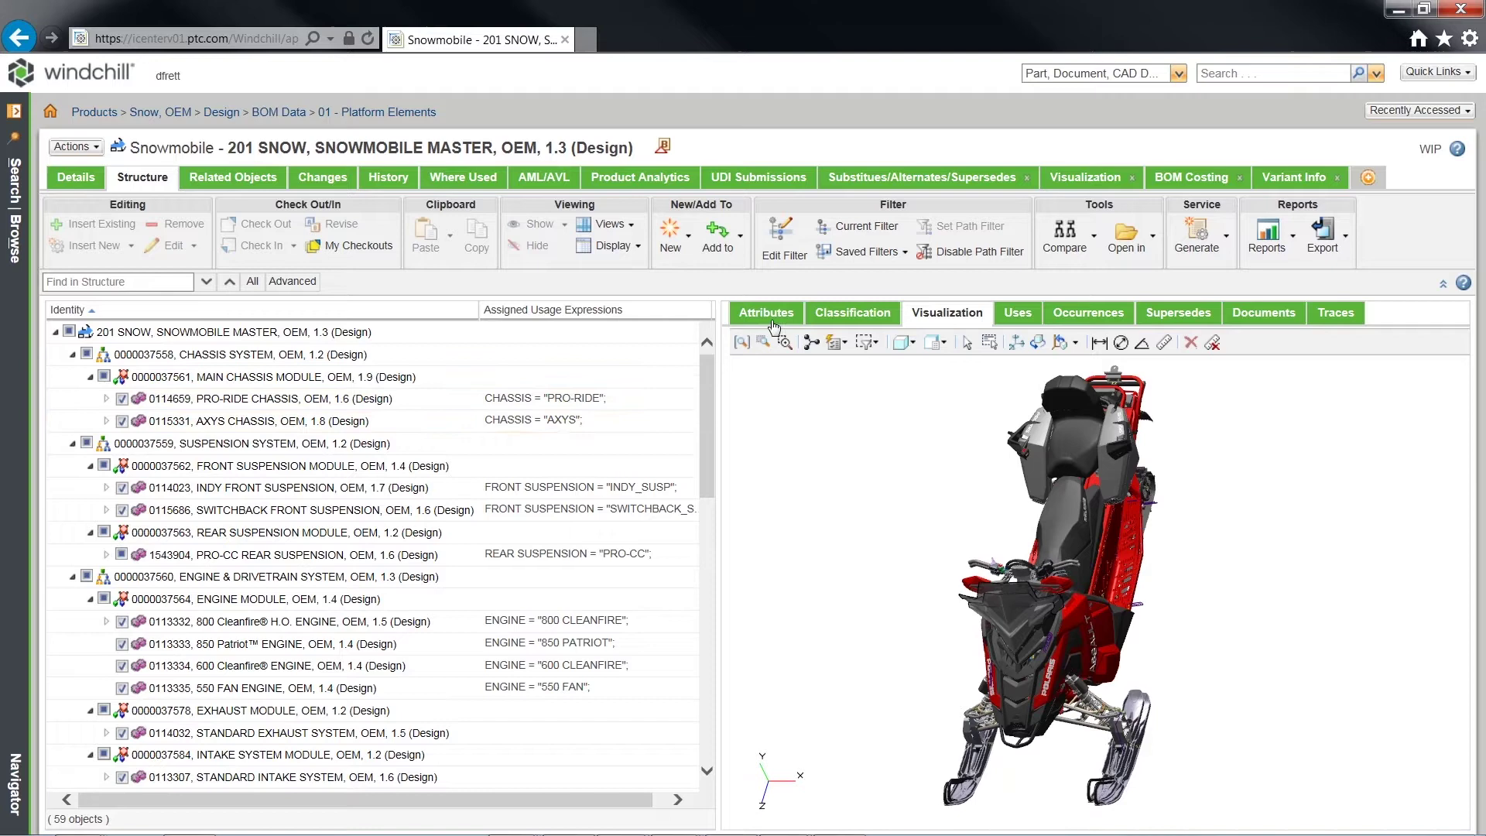
Apply the 800 INDY saved filter, then set the filter's specification type to Date Effectivity
click(864, 255)
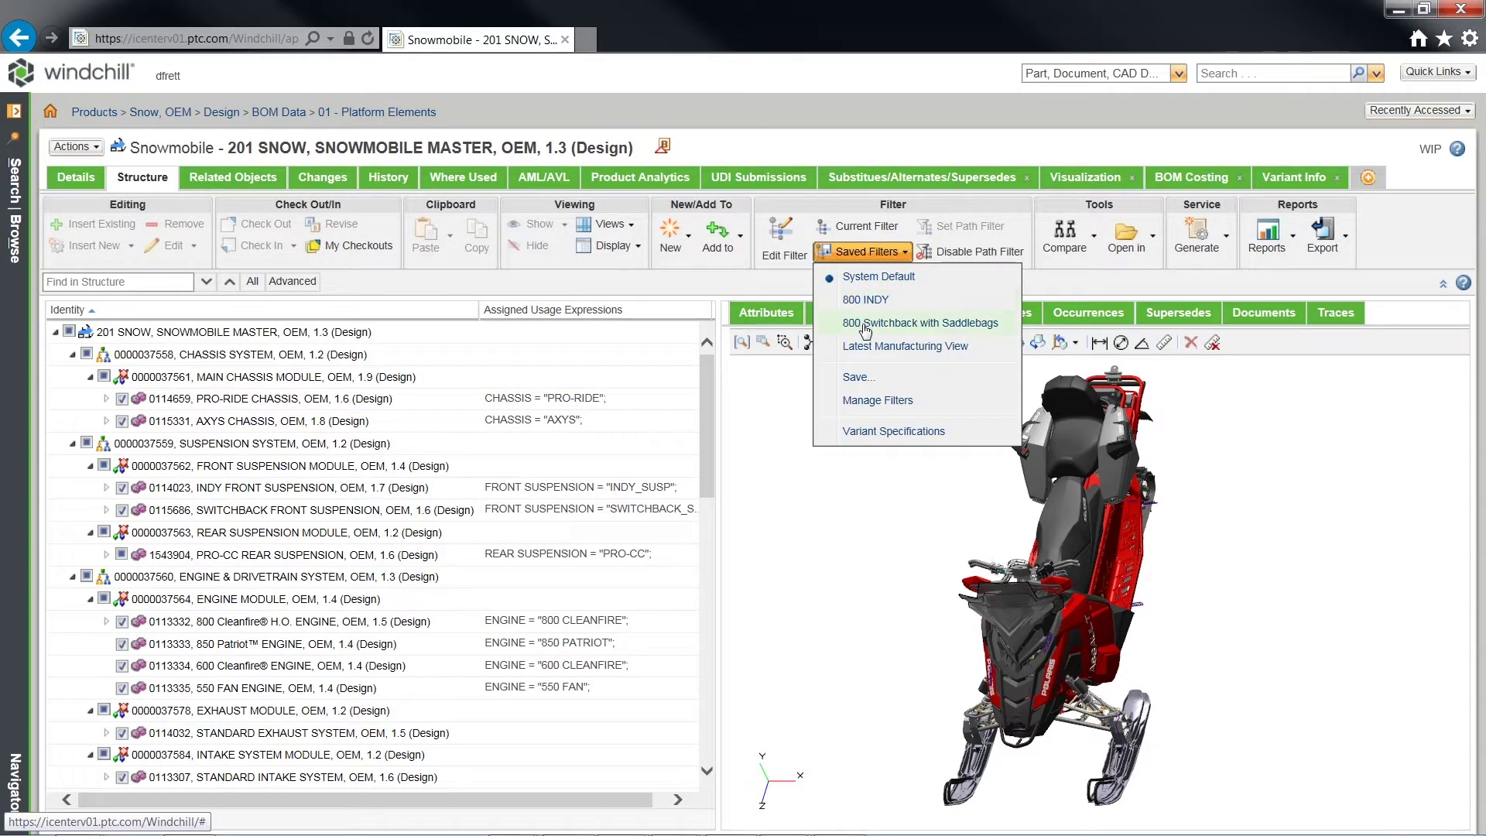
click(862, 300)
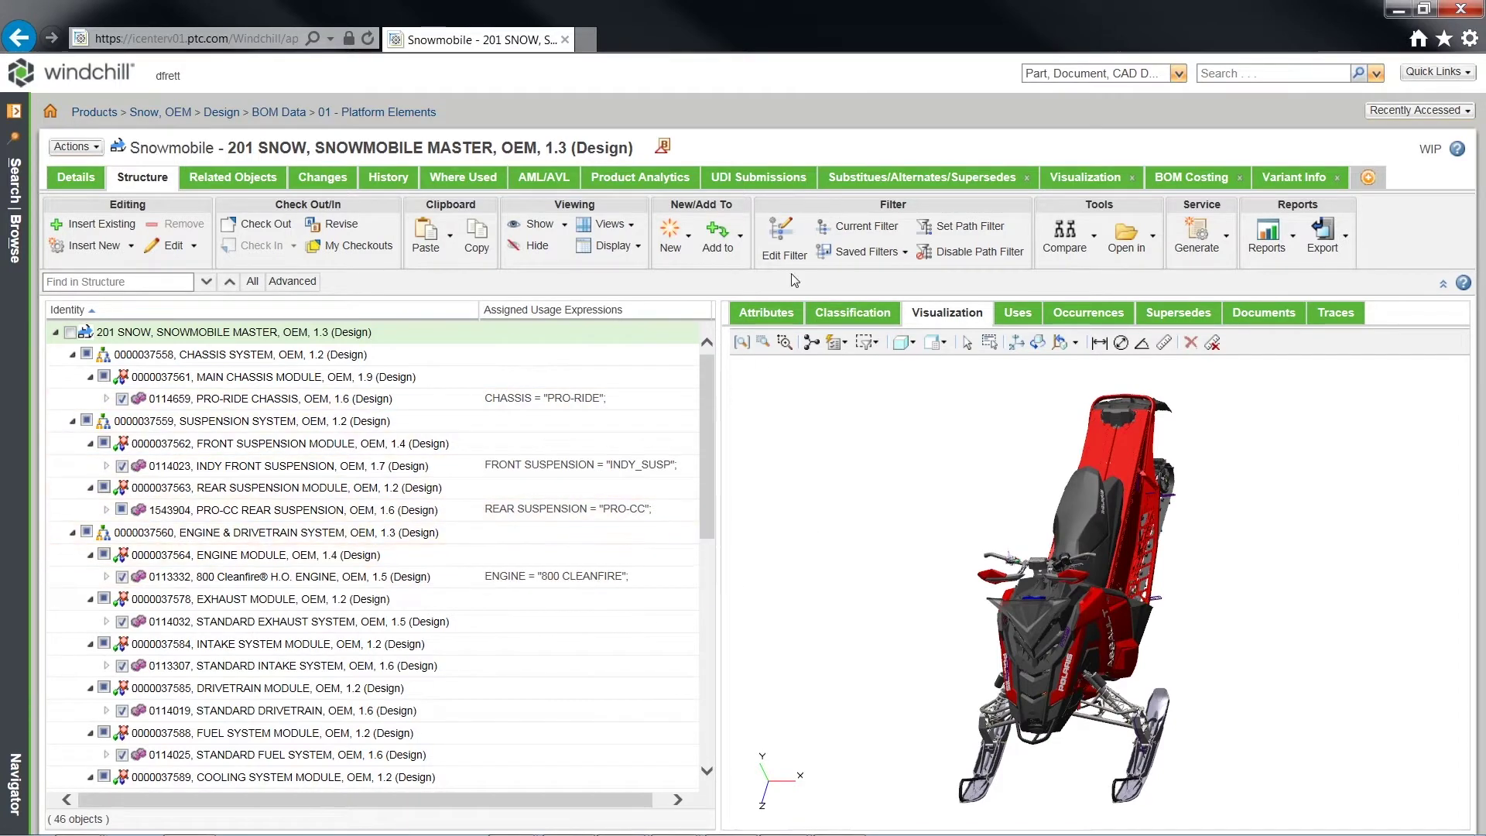
click(791, 251)
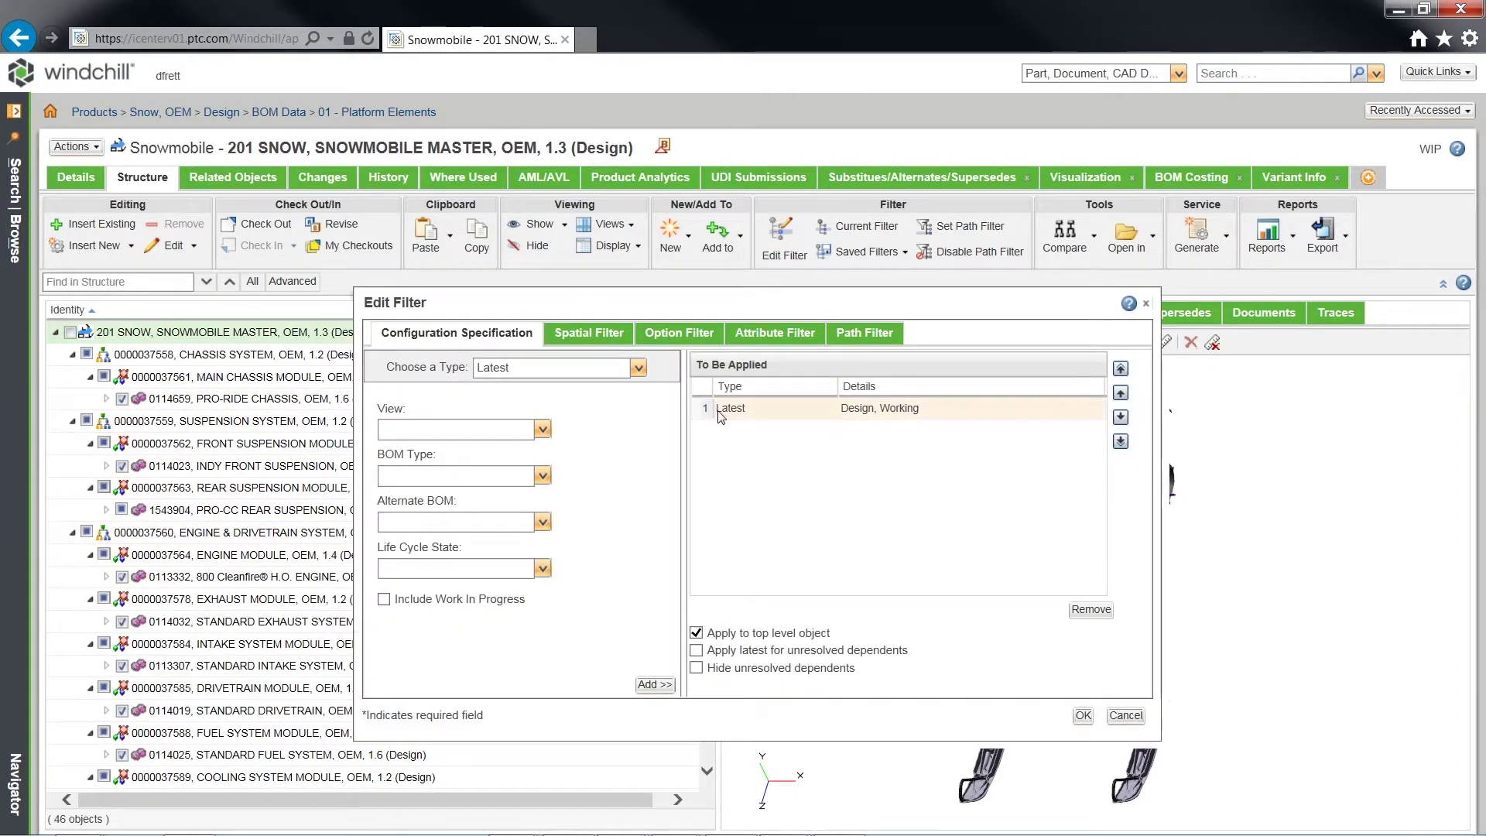
click(639, 368)
click(530, 468)
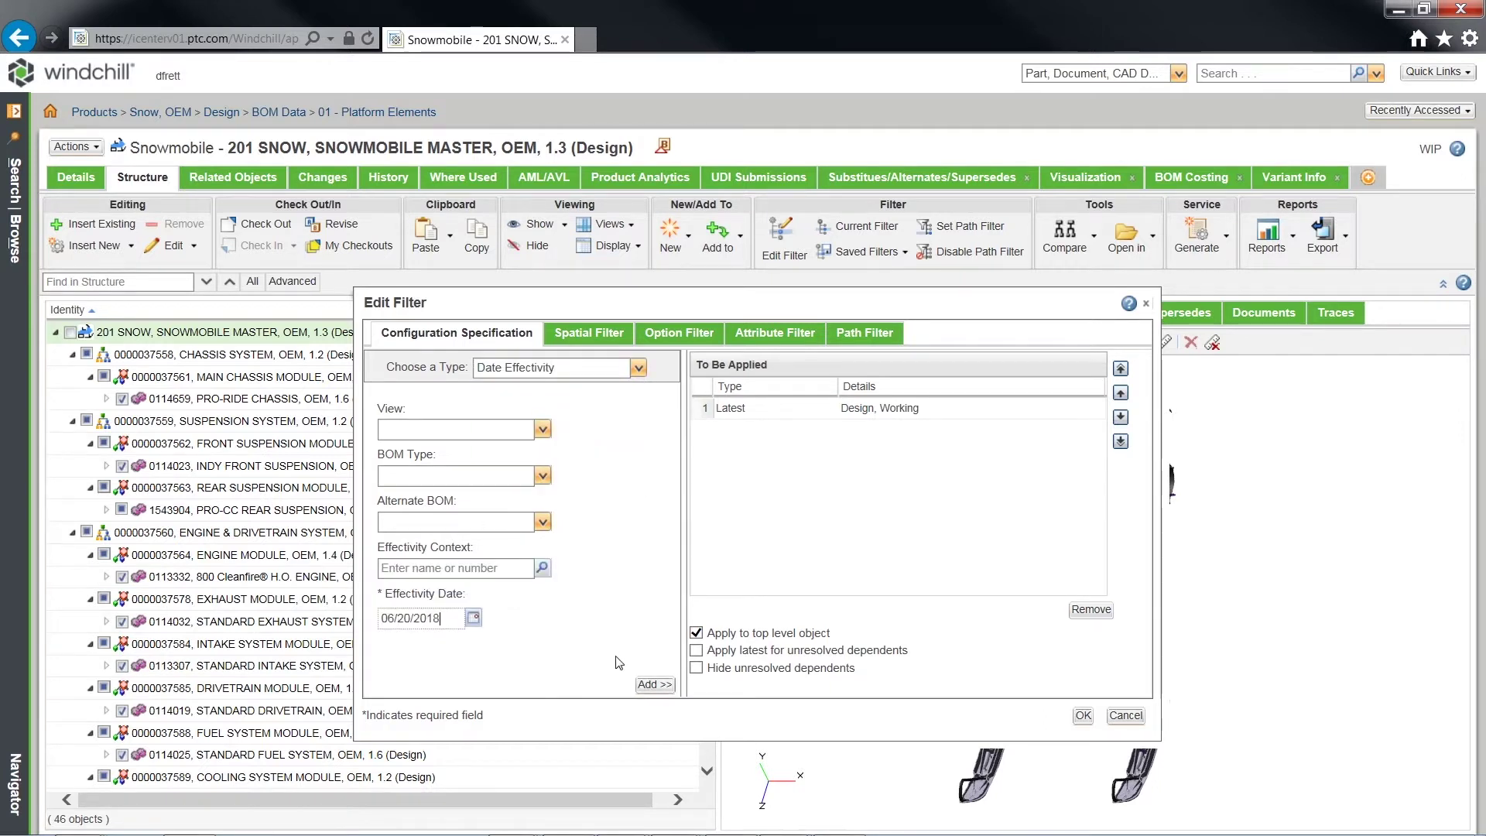
Review the Option Filter choices, cancel the filter edits and switch to another saved filter
click(679, 333)
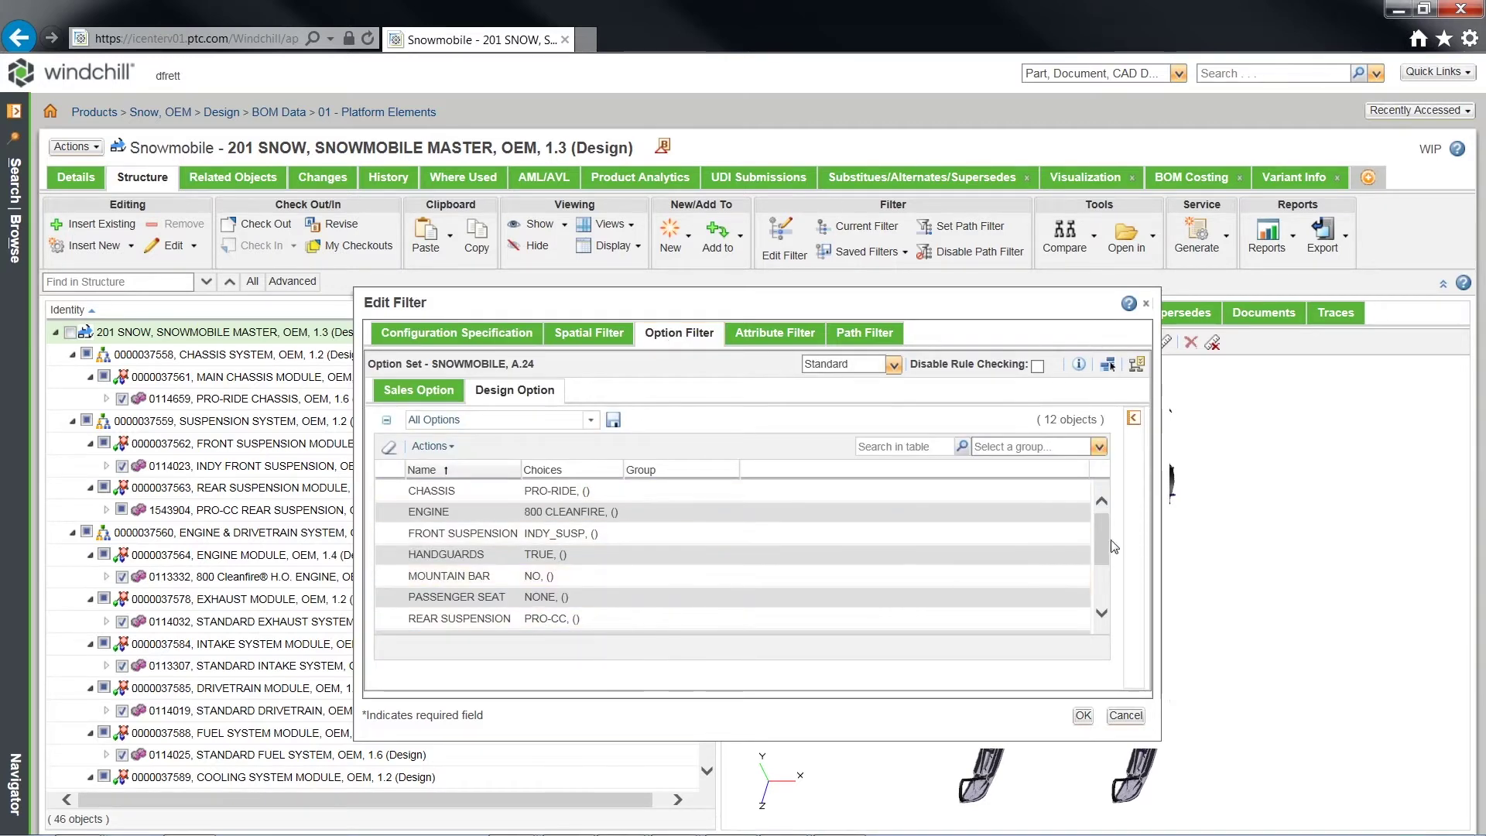
scroll(1095, 609, down, 2)
scroll(1104, 514, up, 3)
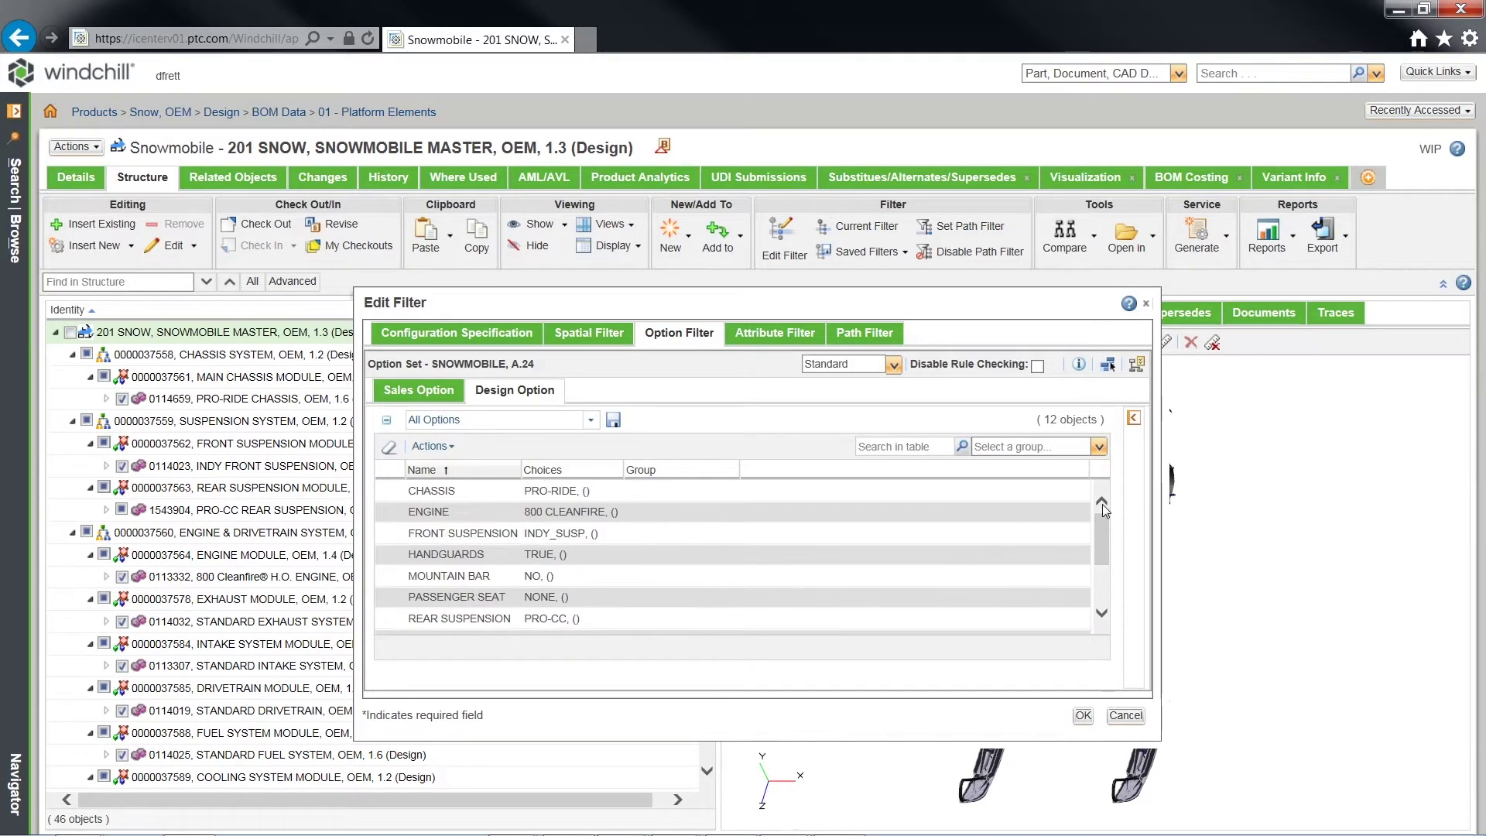
scroll(1102, 504, down, 3)
click(1126, 716)
click(866, 251)
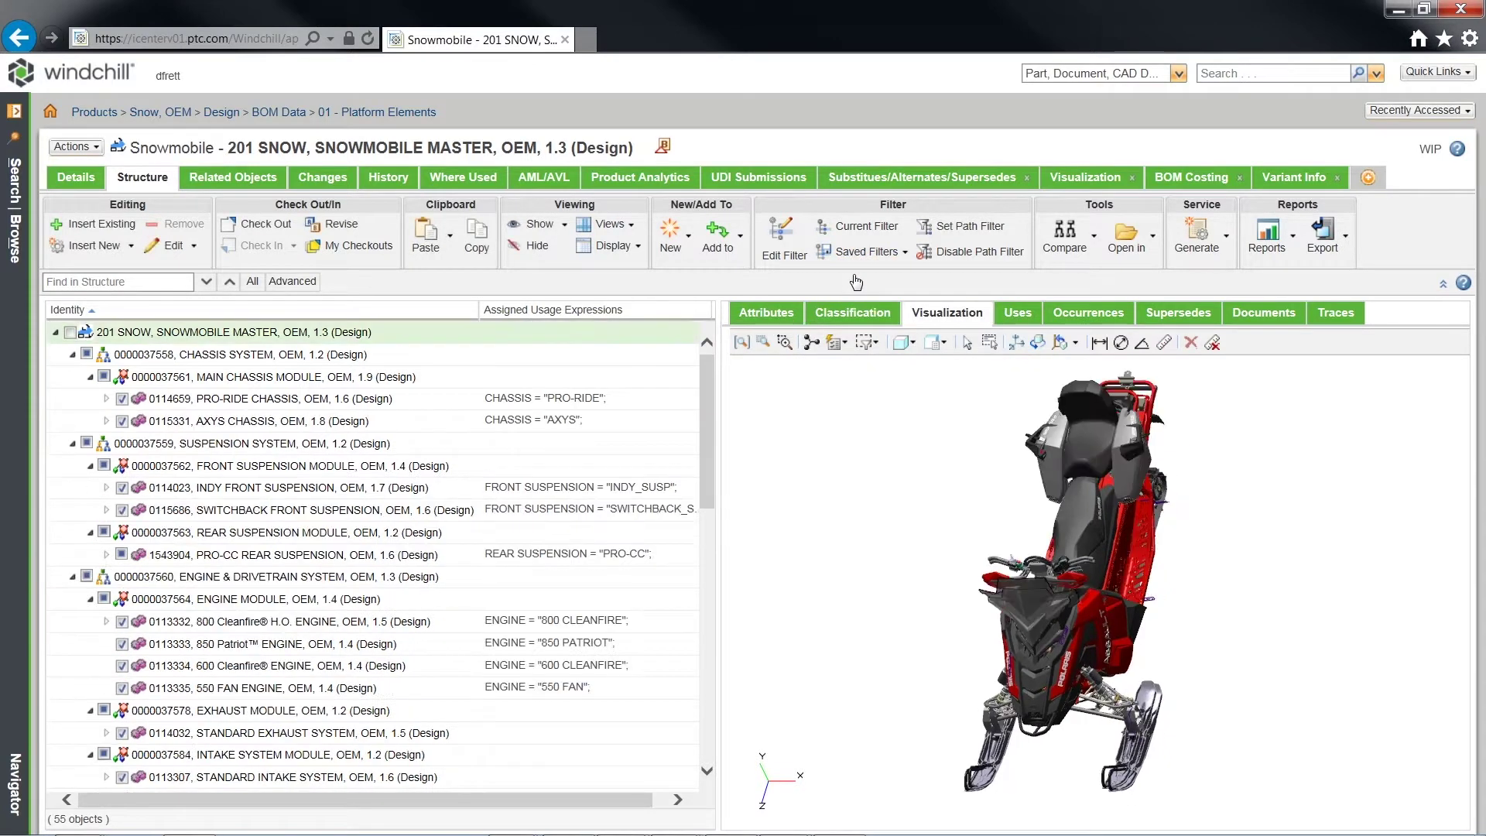
Check the parts the WINDSHIELD MODULE uses, then open the Navigator to browse to Snow, OEM
drag(709, 407, 706, 636)
click(270, 489)
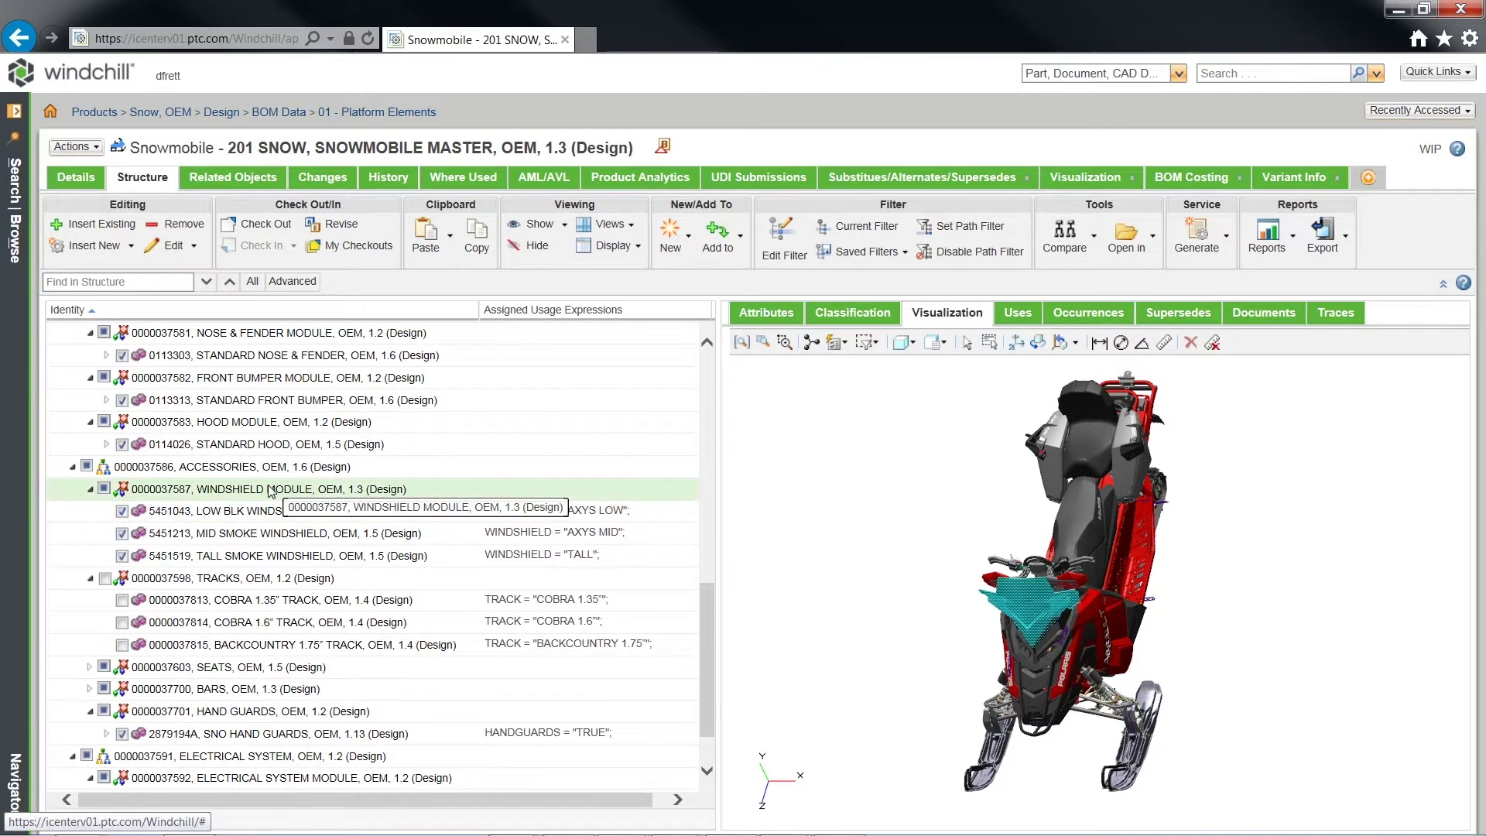
click(1017, 312)
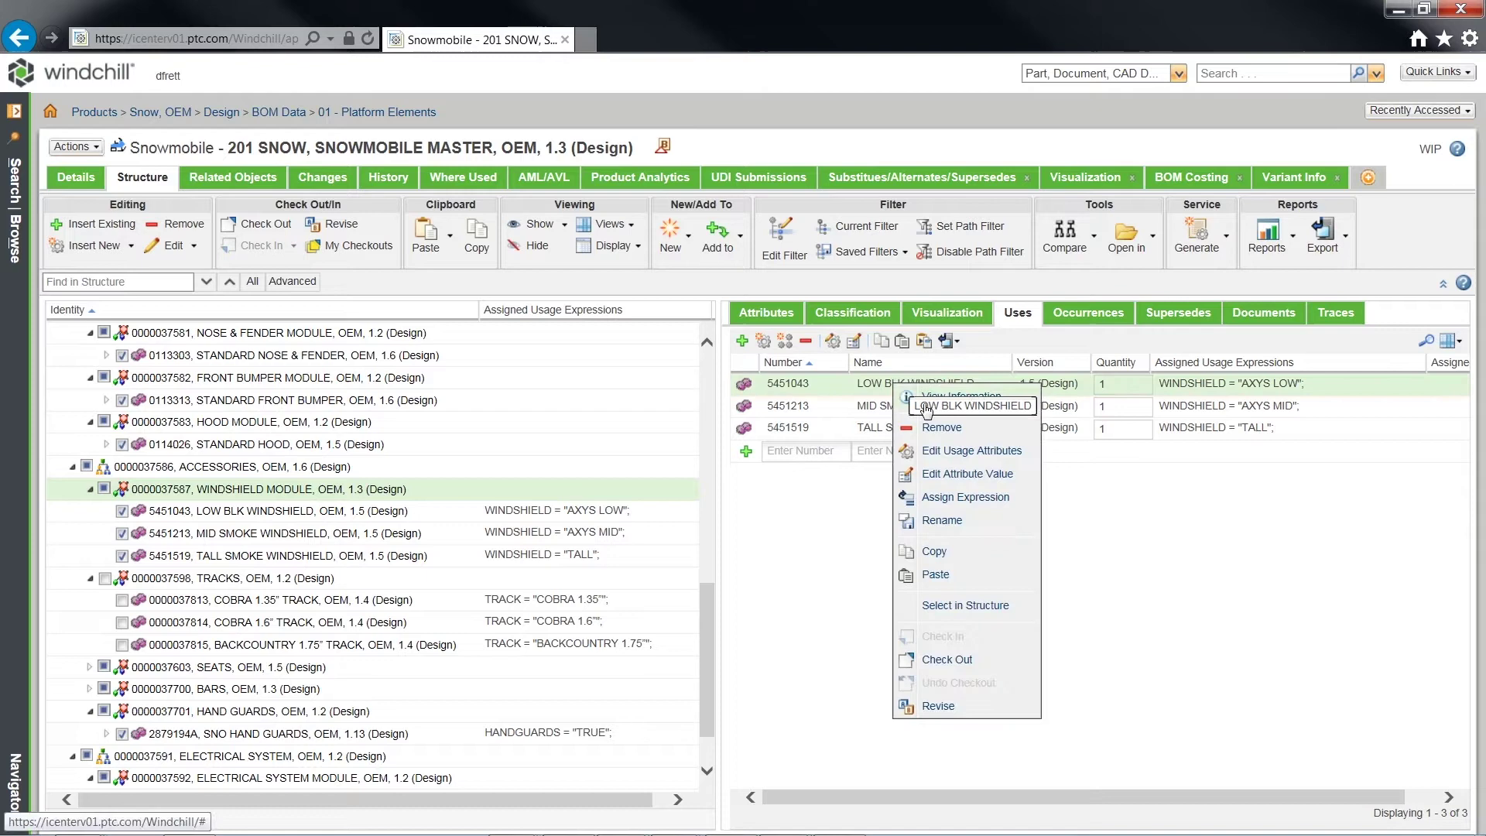
click(1197, 395)
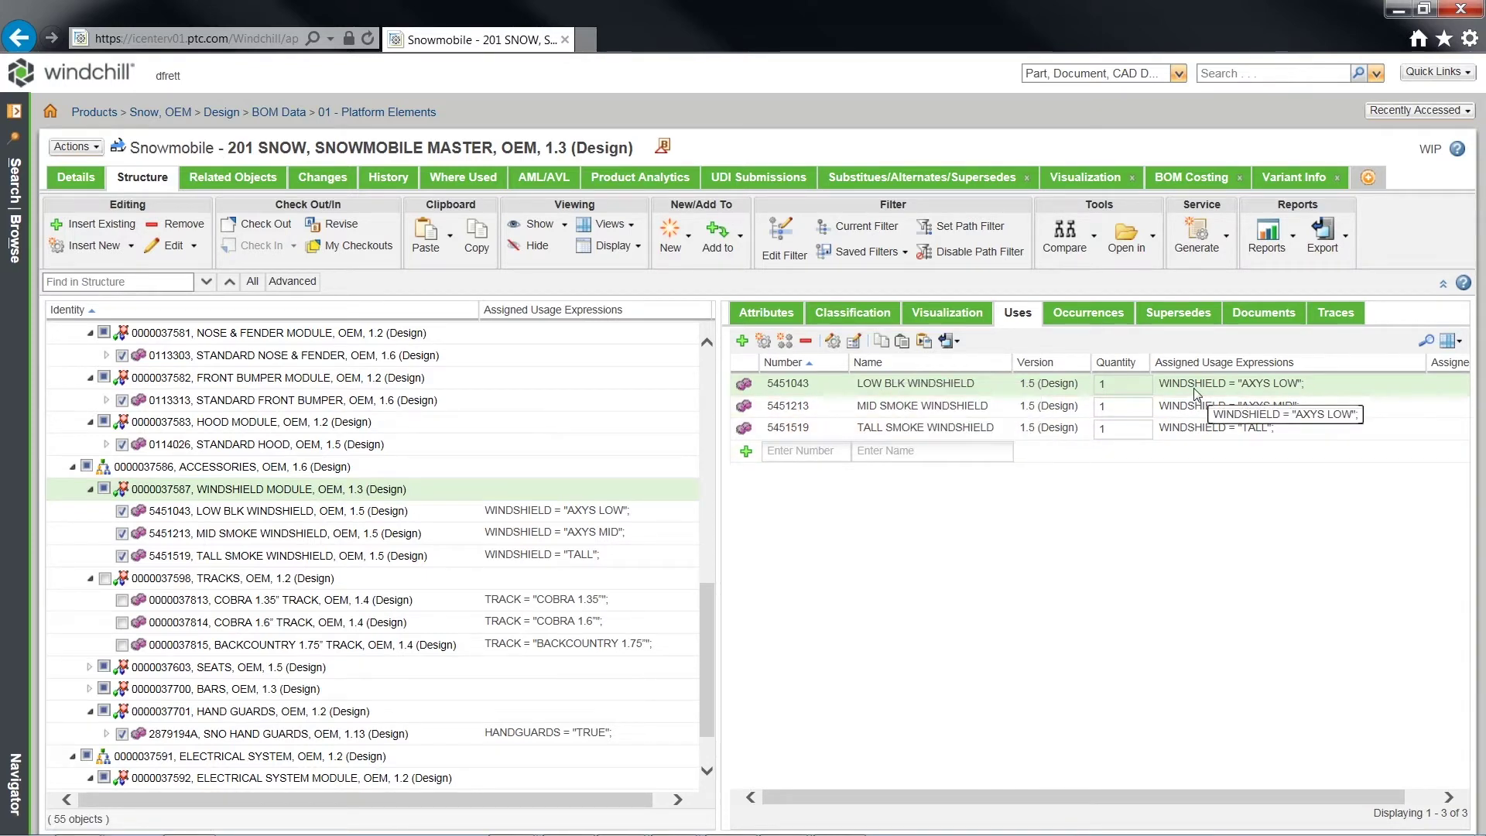
click(15, 114)
Show the Snow, OEM option pool, expand STARTING TYPE and switch the view to Design Option
click(84, 235)
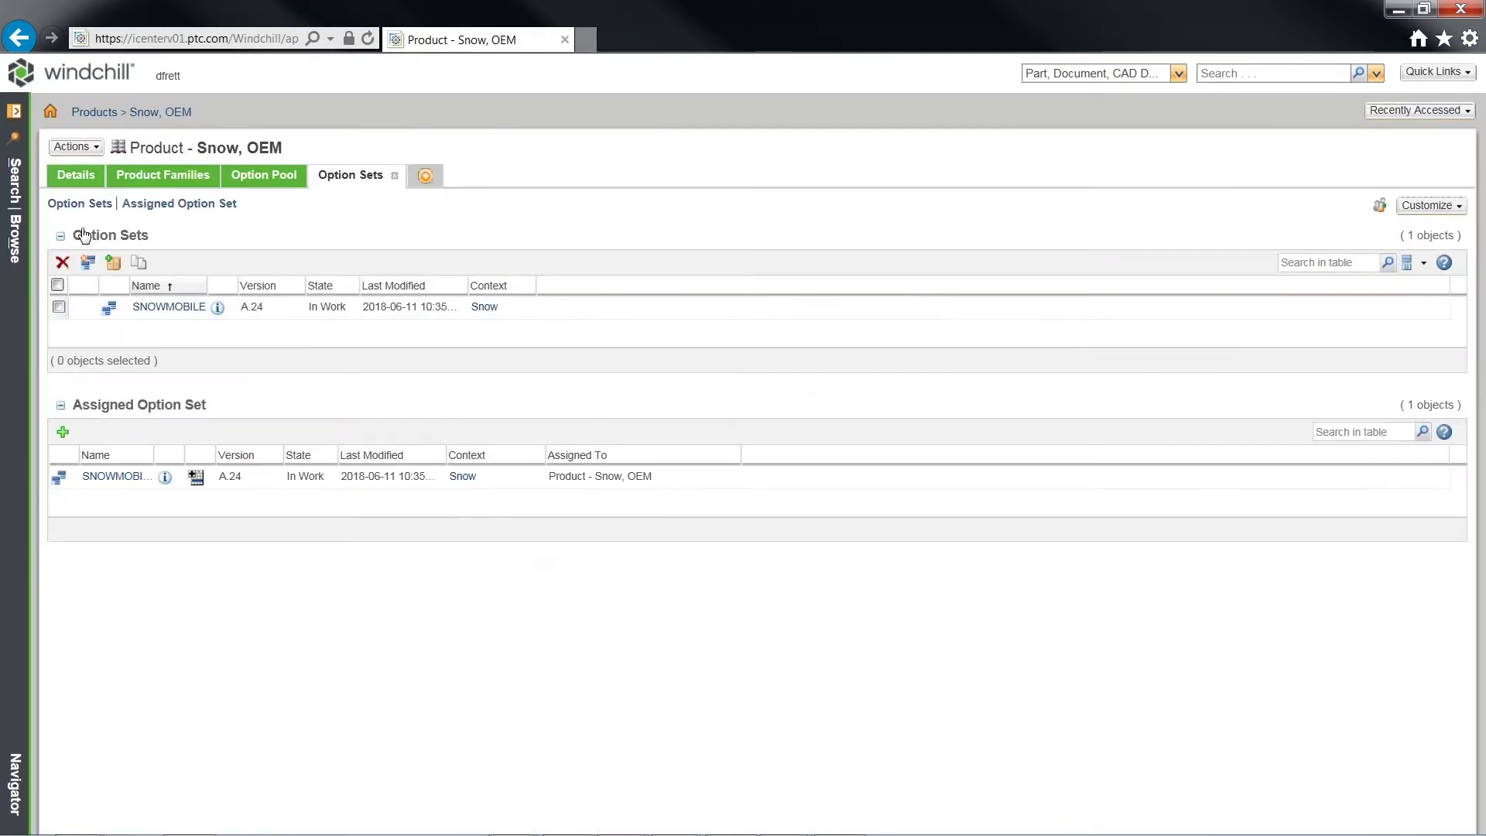
click(240, 178)
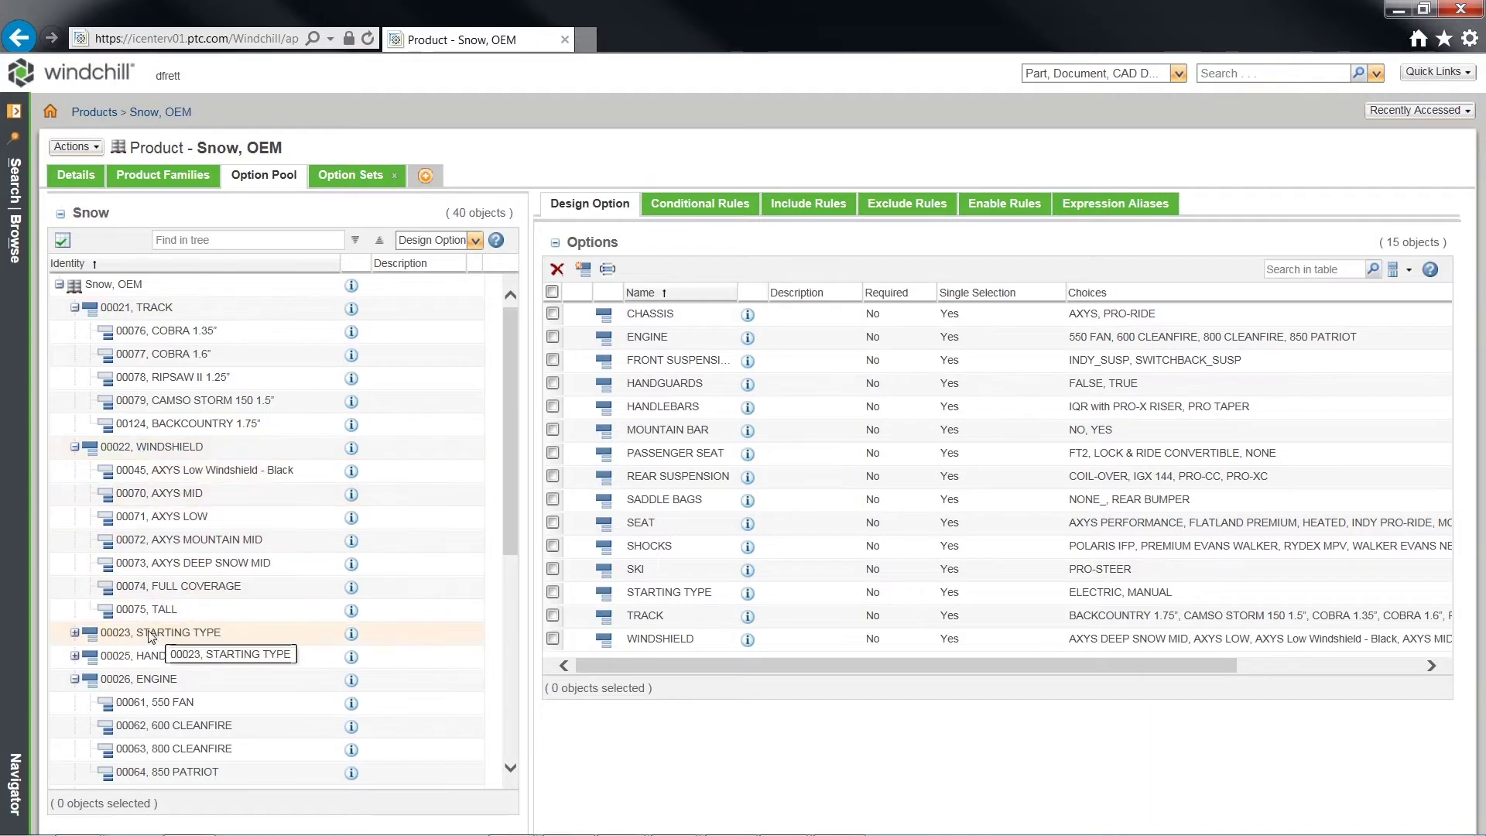
click(75, 633)
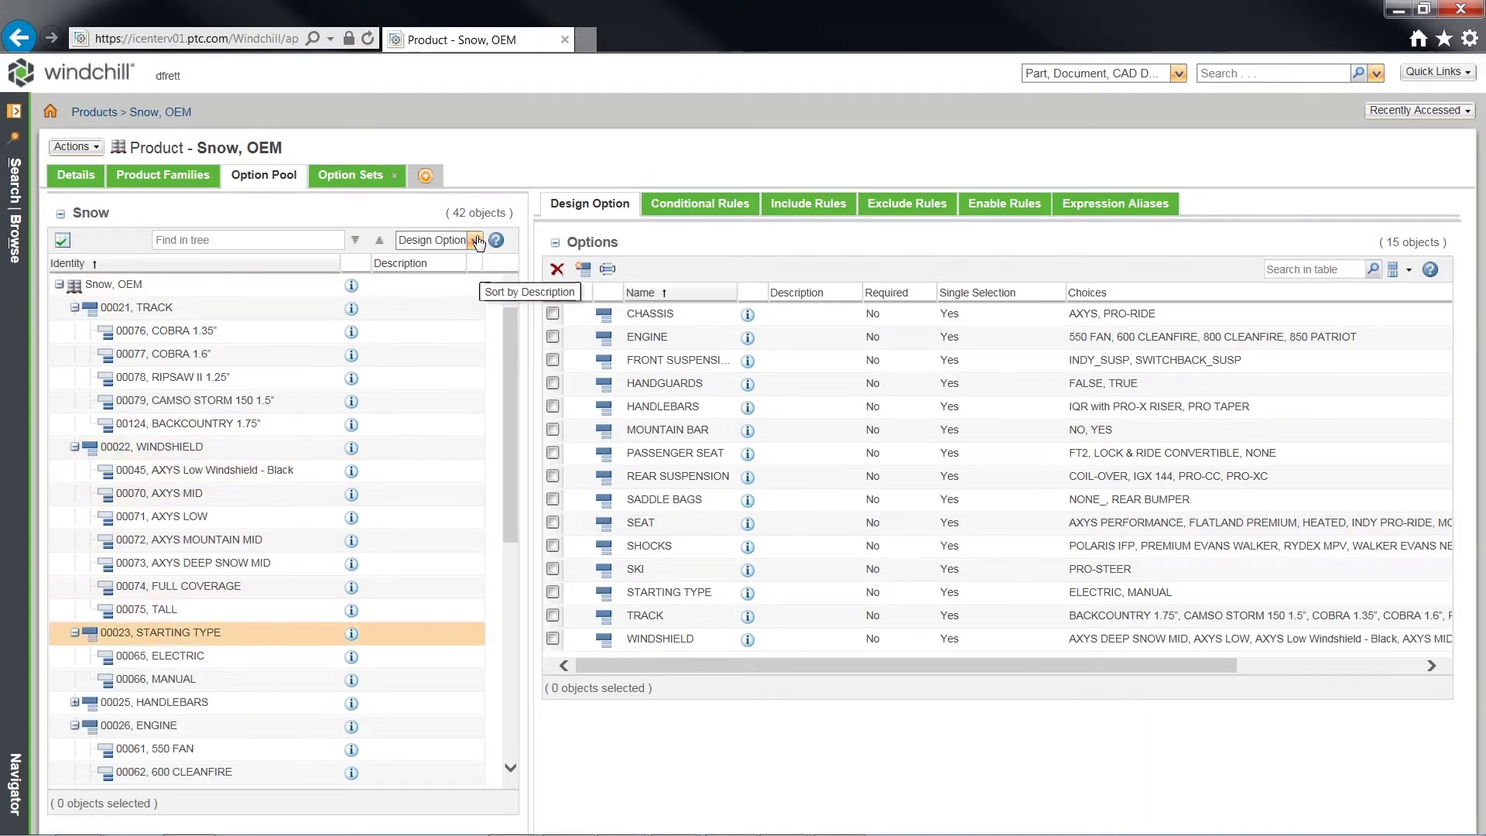
click(461, 260)
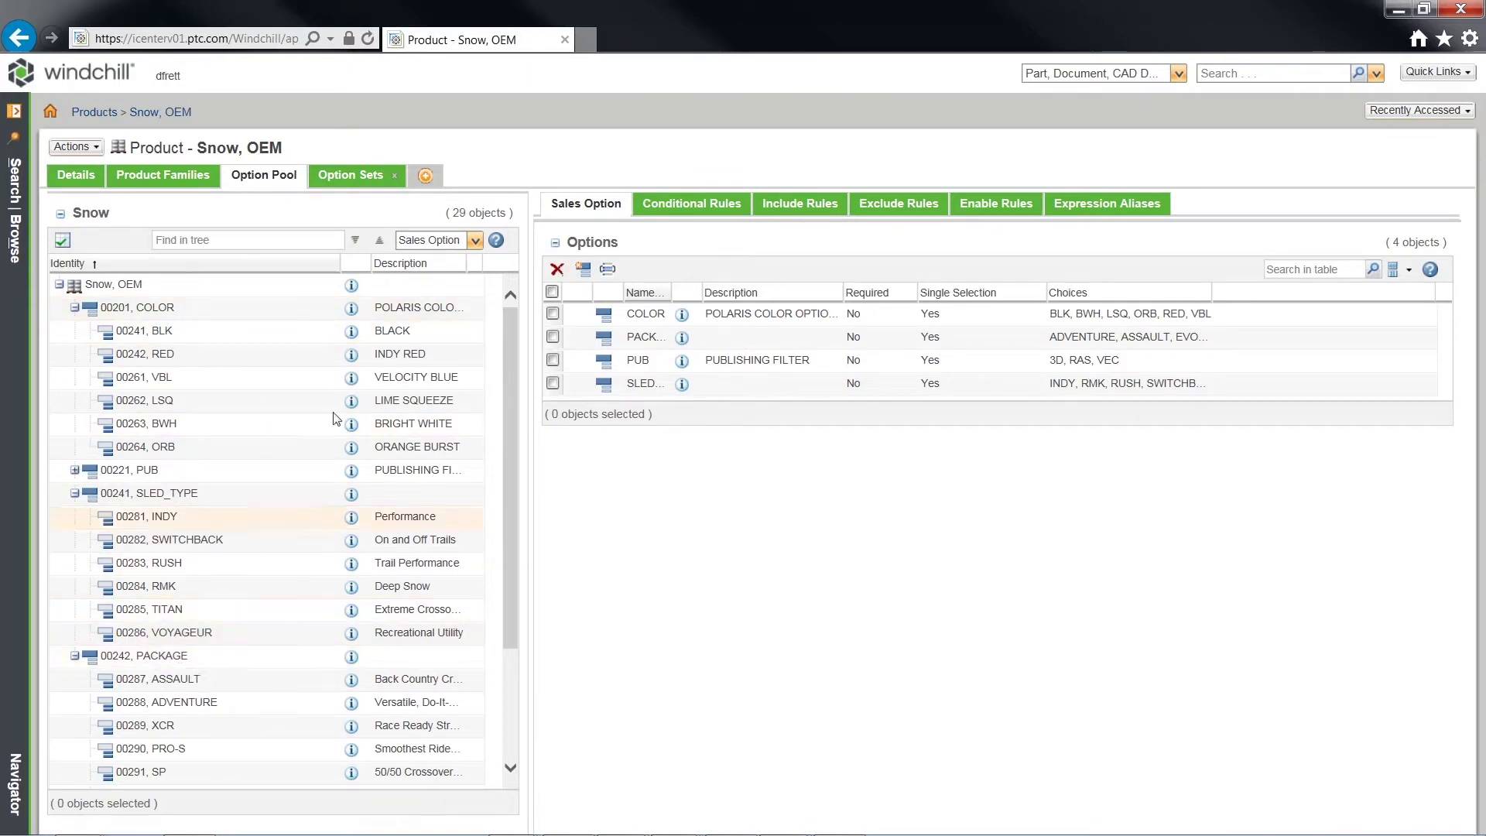
click(474, 242)
click(467, 278)
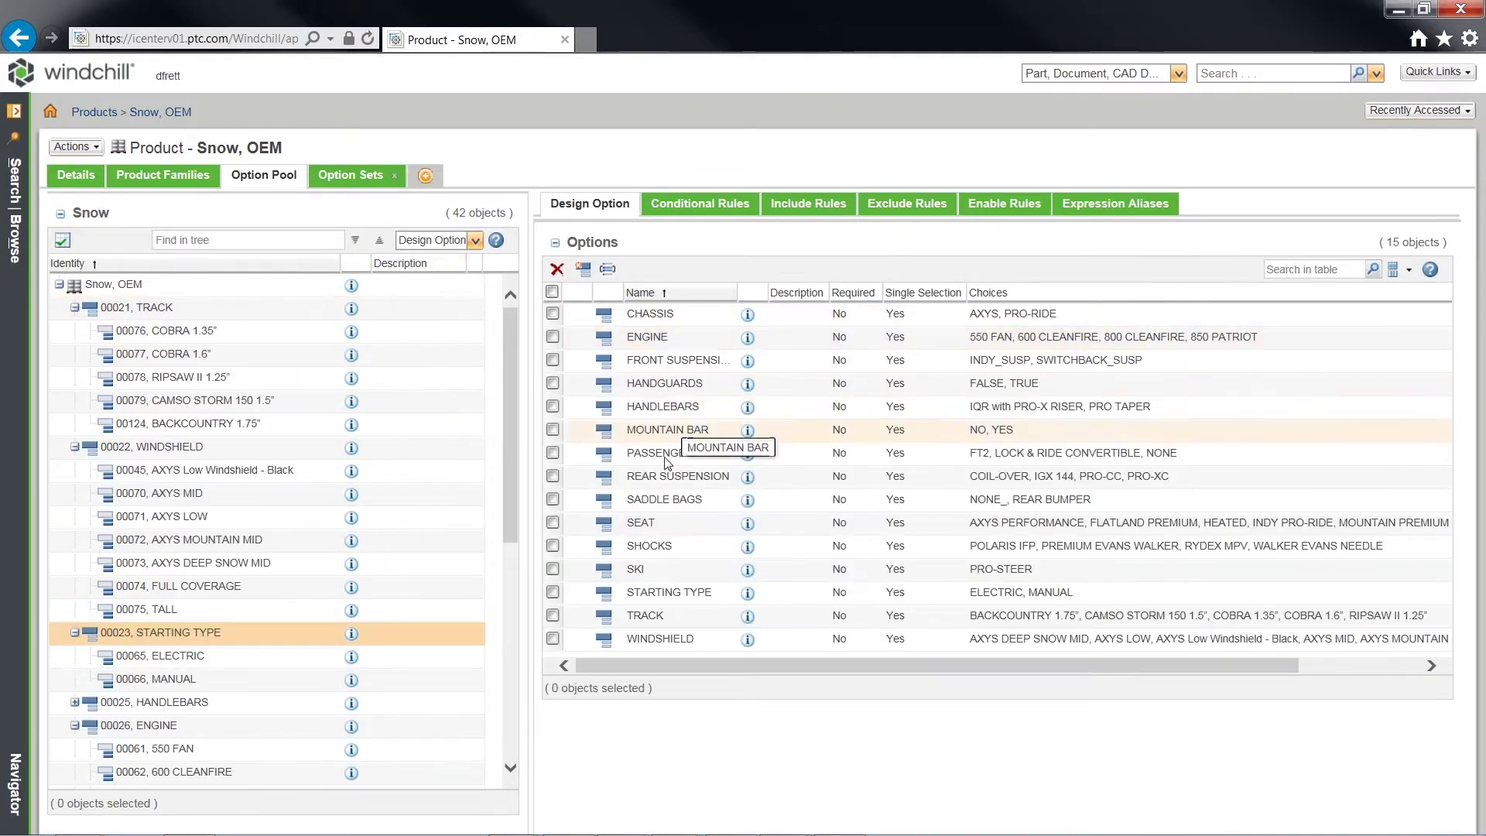
Review the Include, Exclude, Enable and Conditional rules, then return to the option sets
click(792, 205)
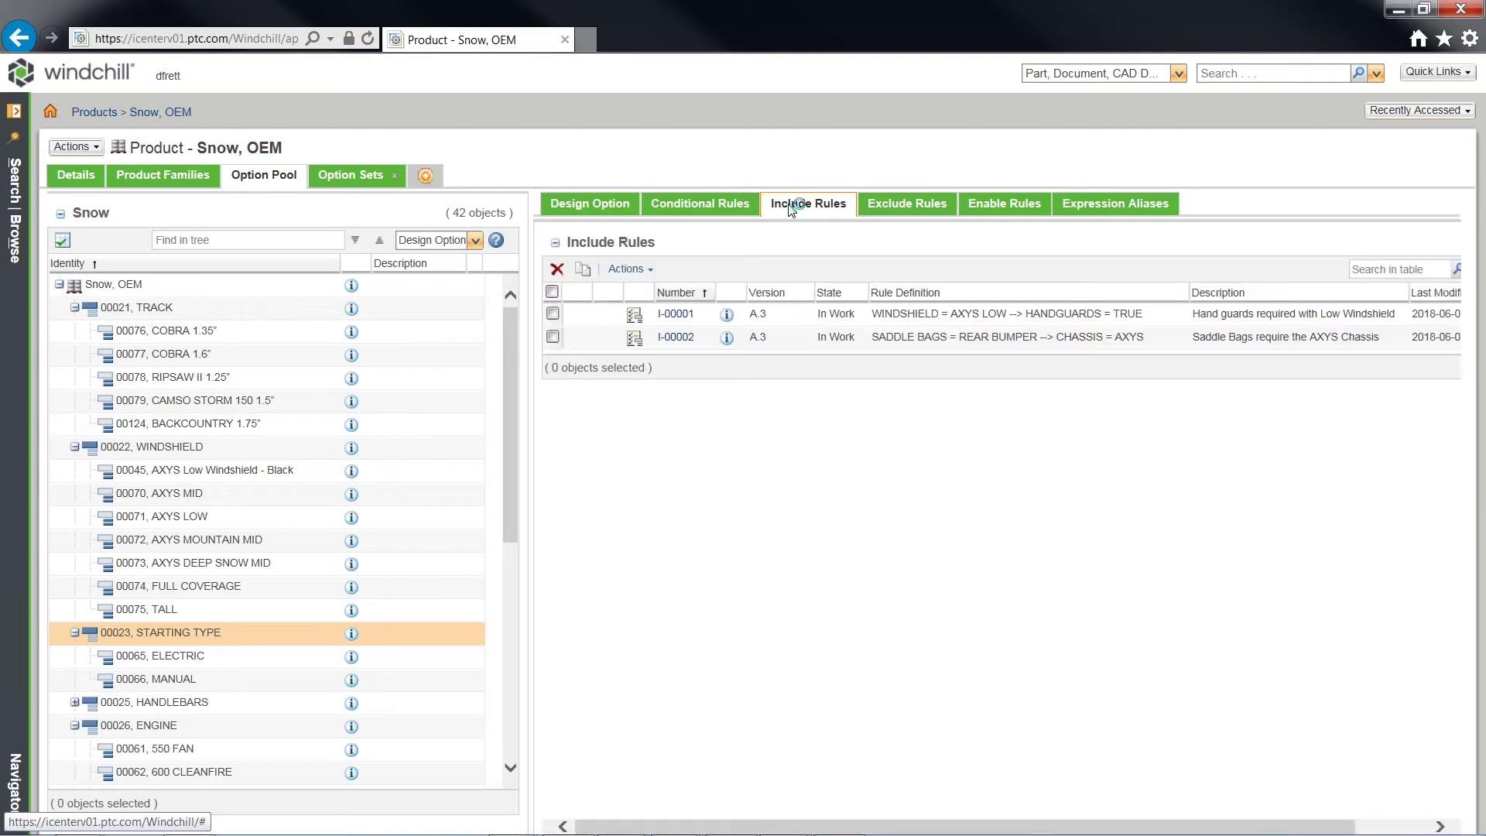
click(894, 209)
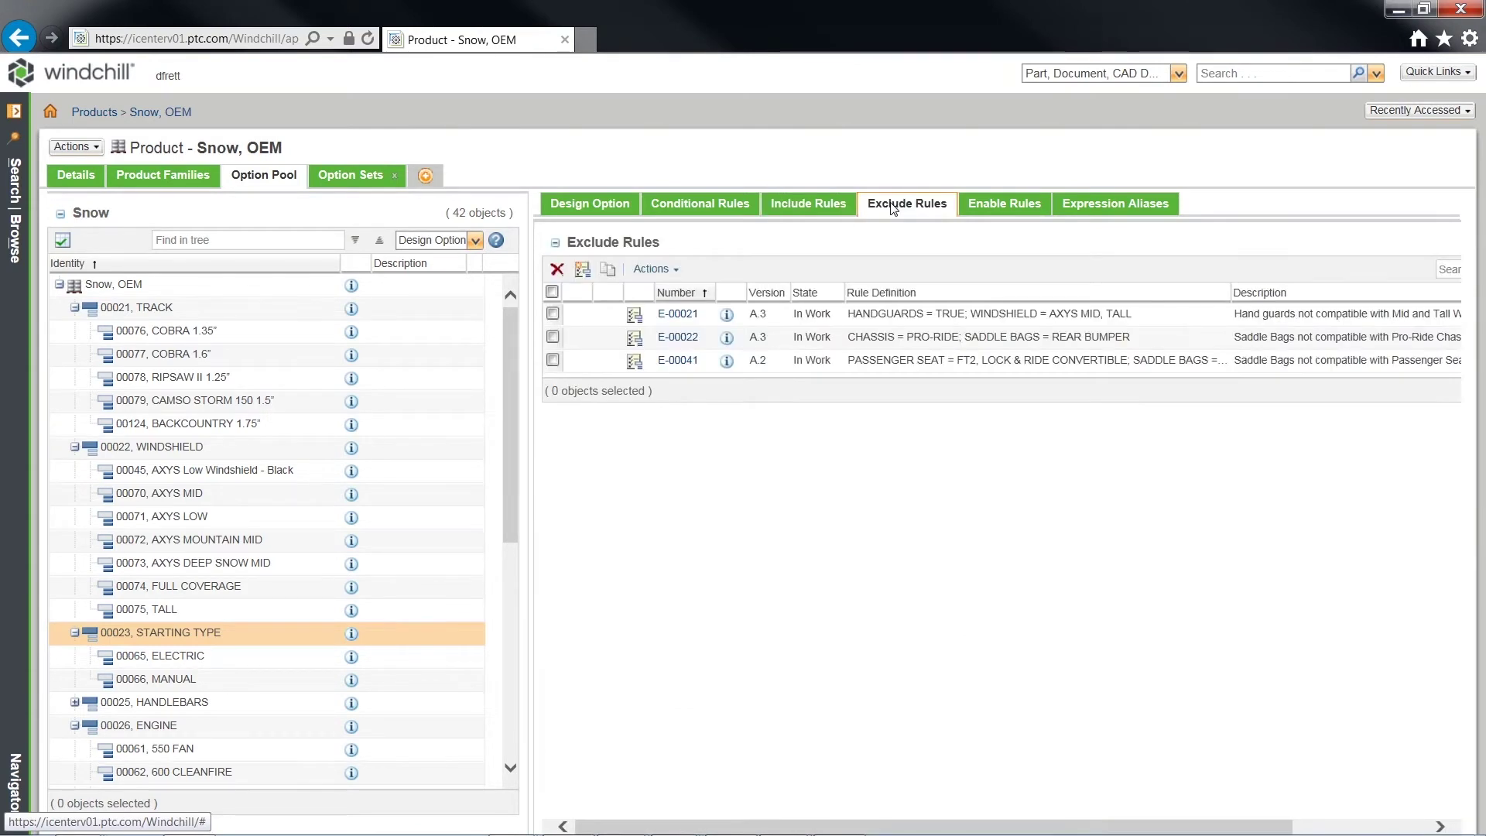
click(994, 208)
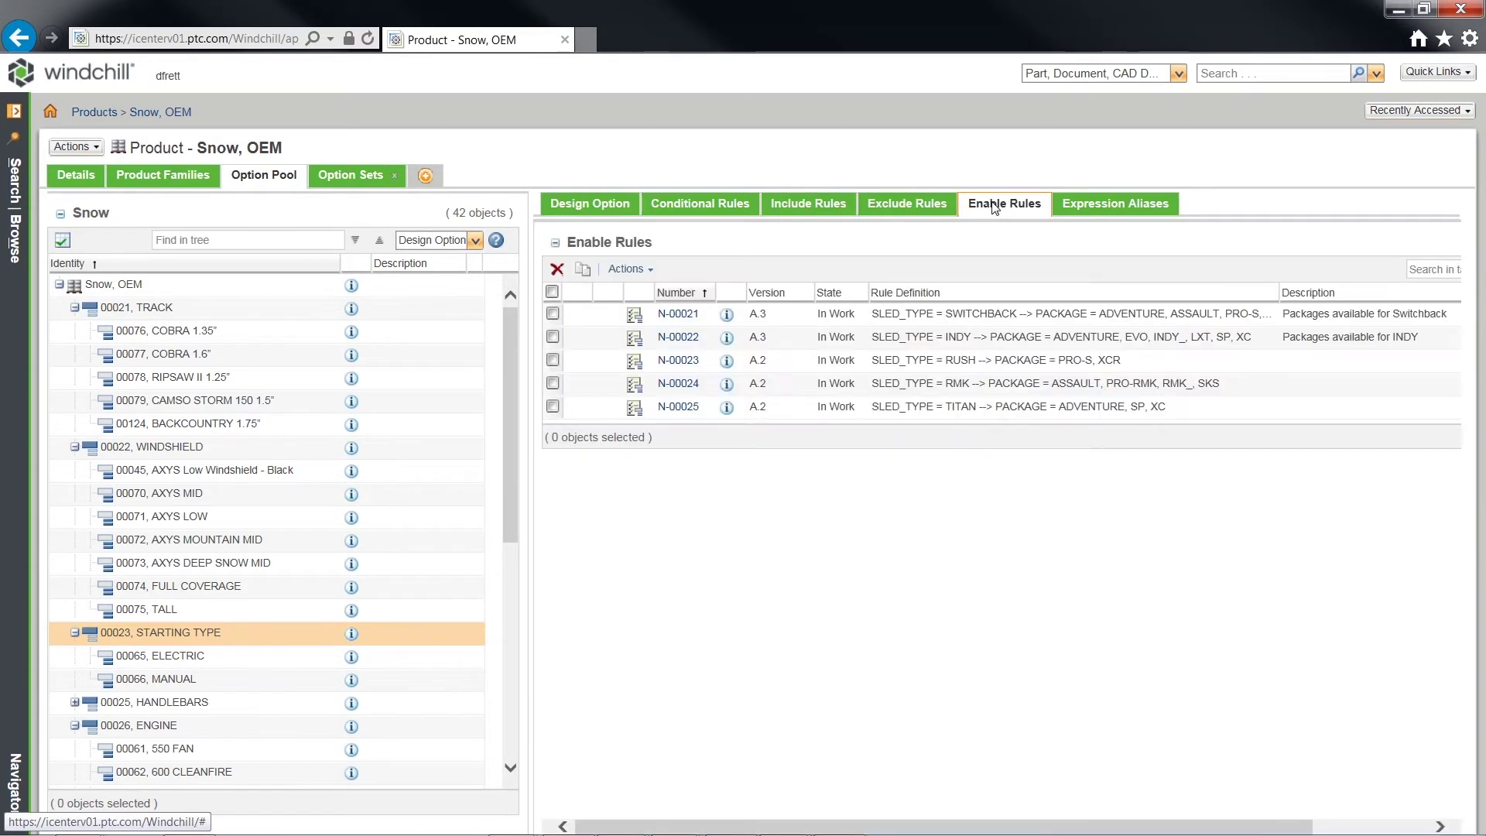
click(710, 208)
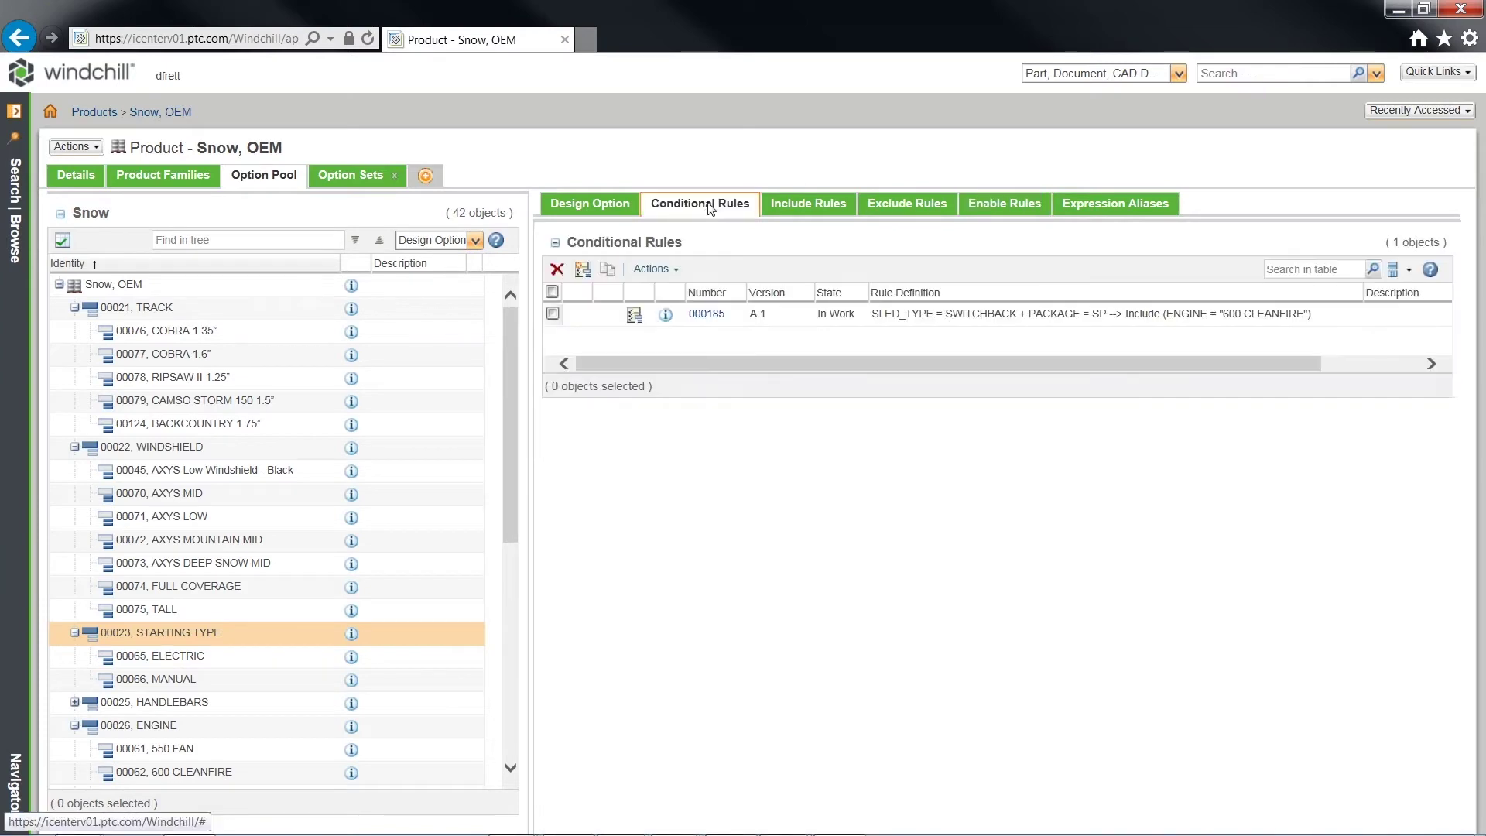
click(377, 179)
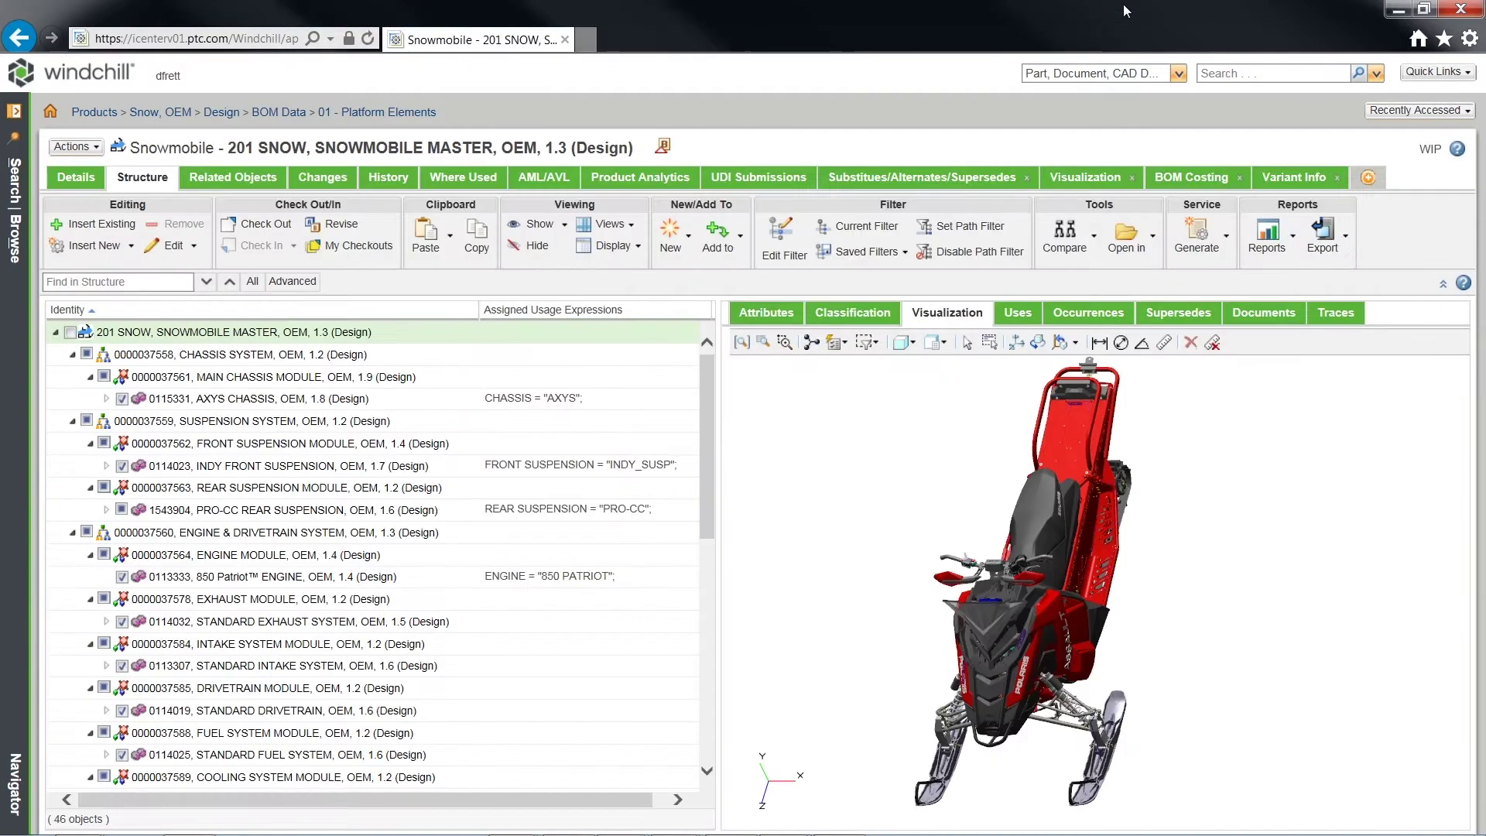
Start configuring the snowmobile master, filtering the structure by its Design Option choices
click(65, 153)
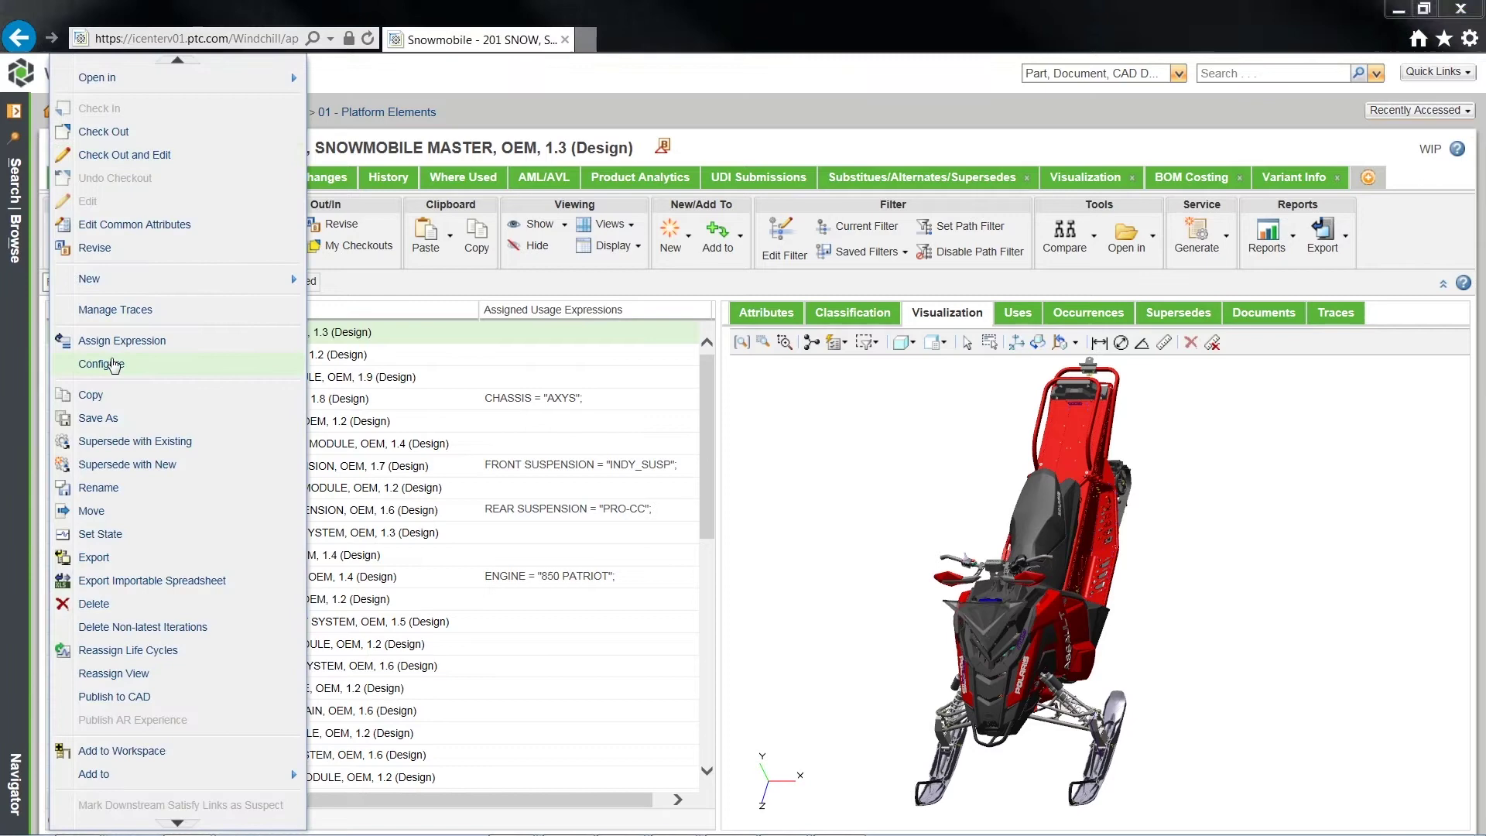
click(109, 366)
click(573, 158)
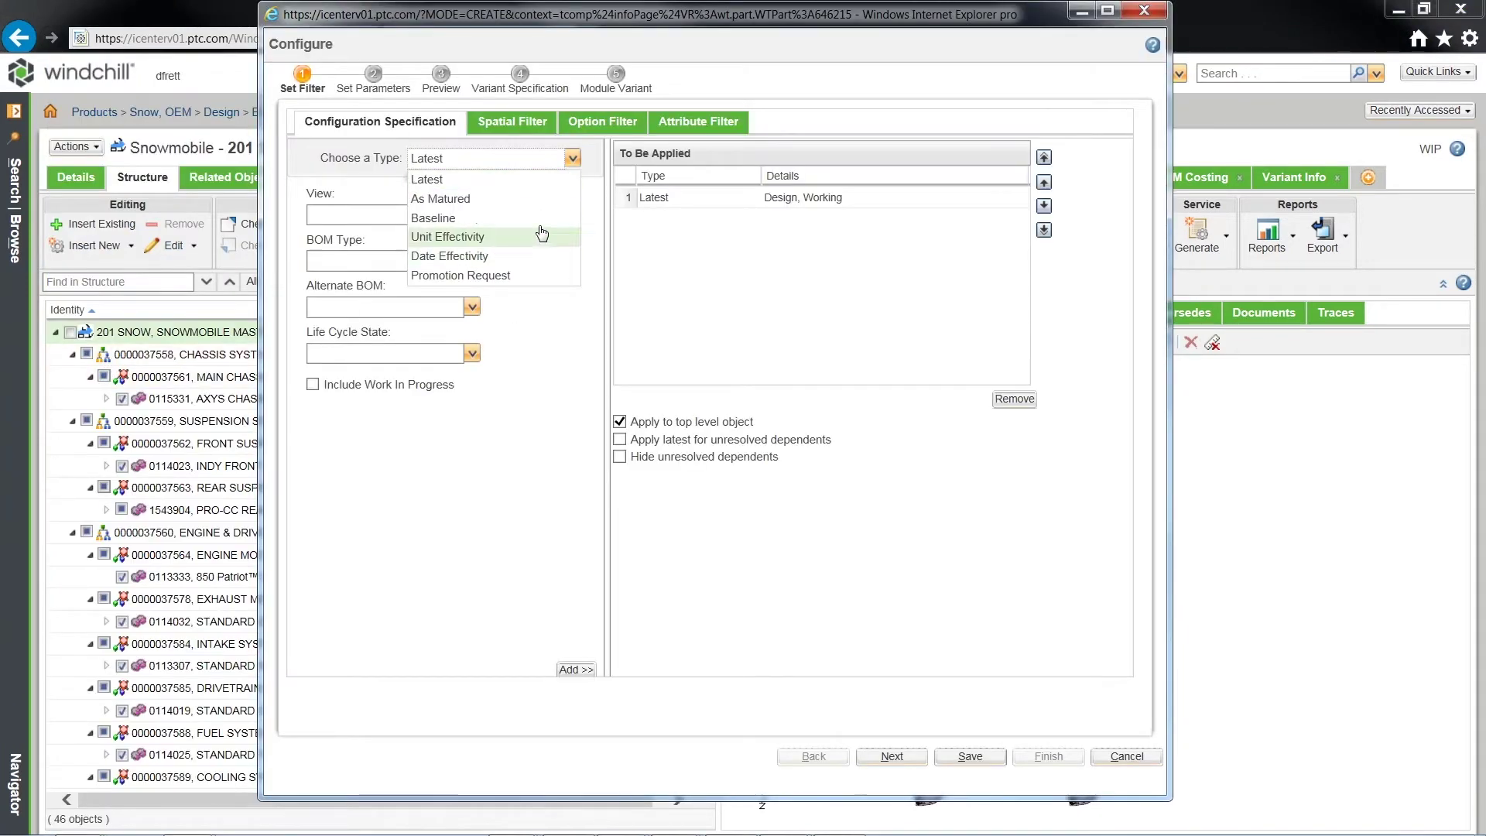
click(600, 124)
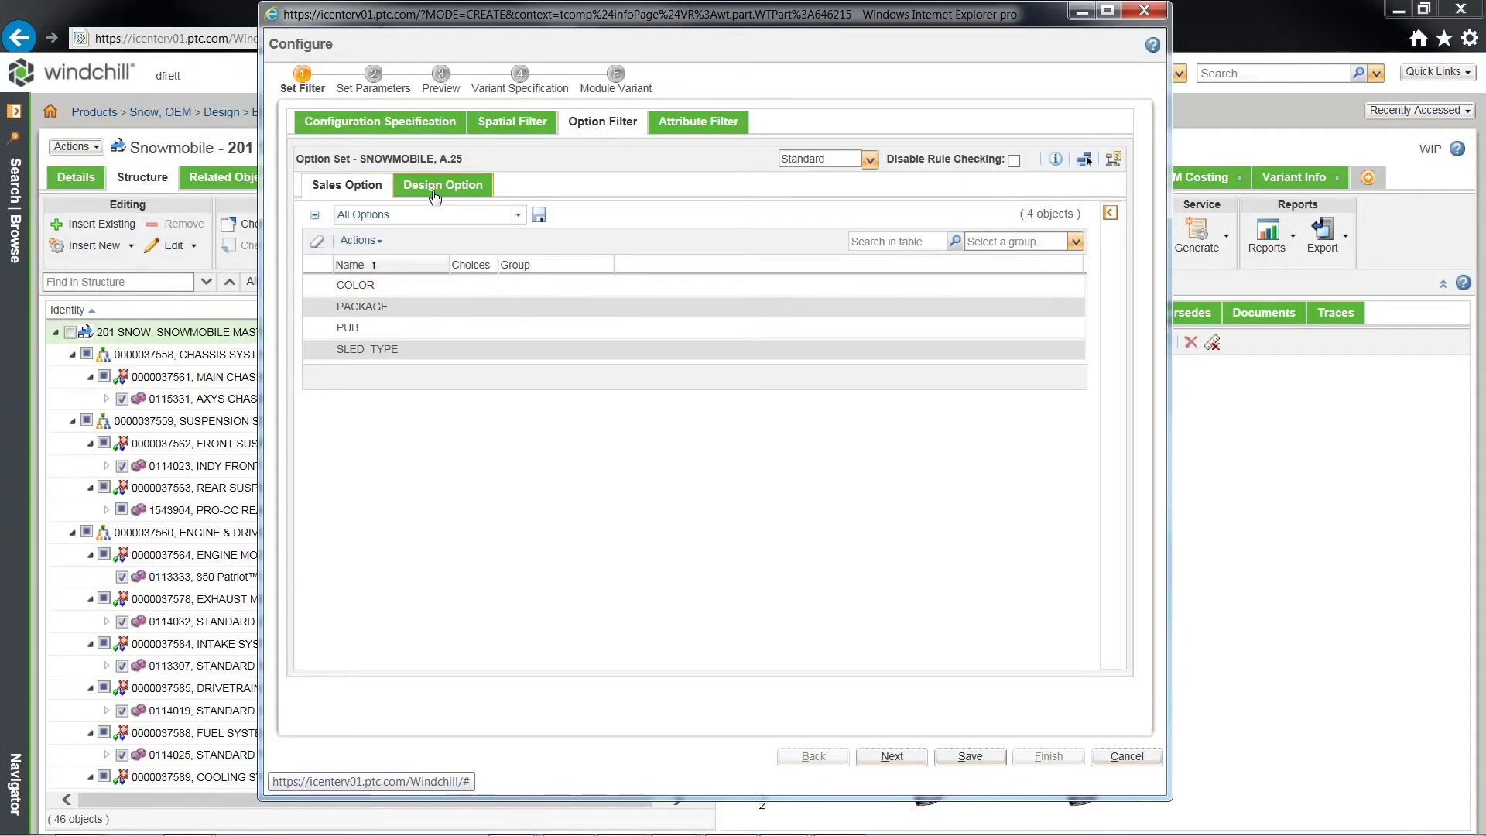
click(434, 192)
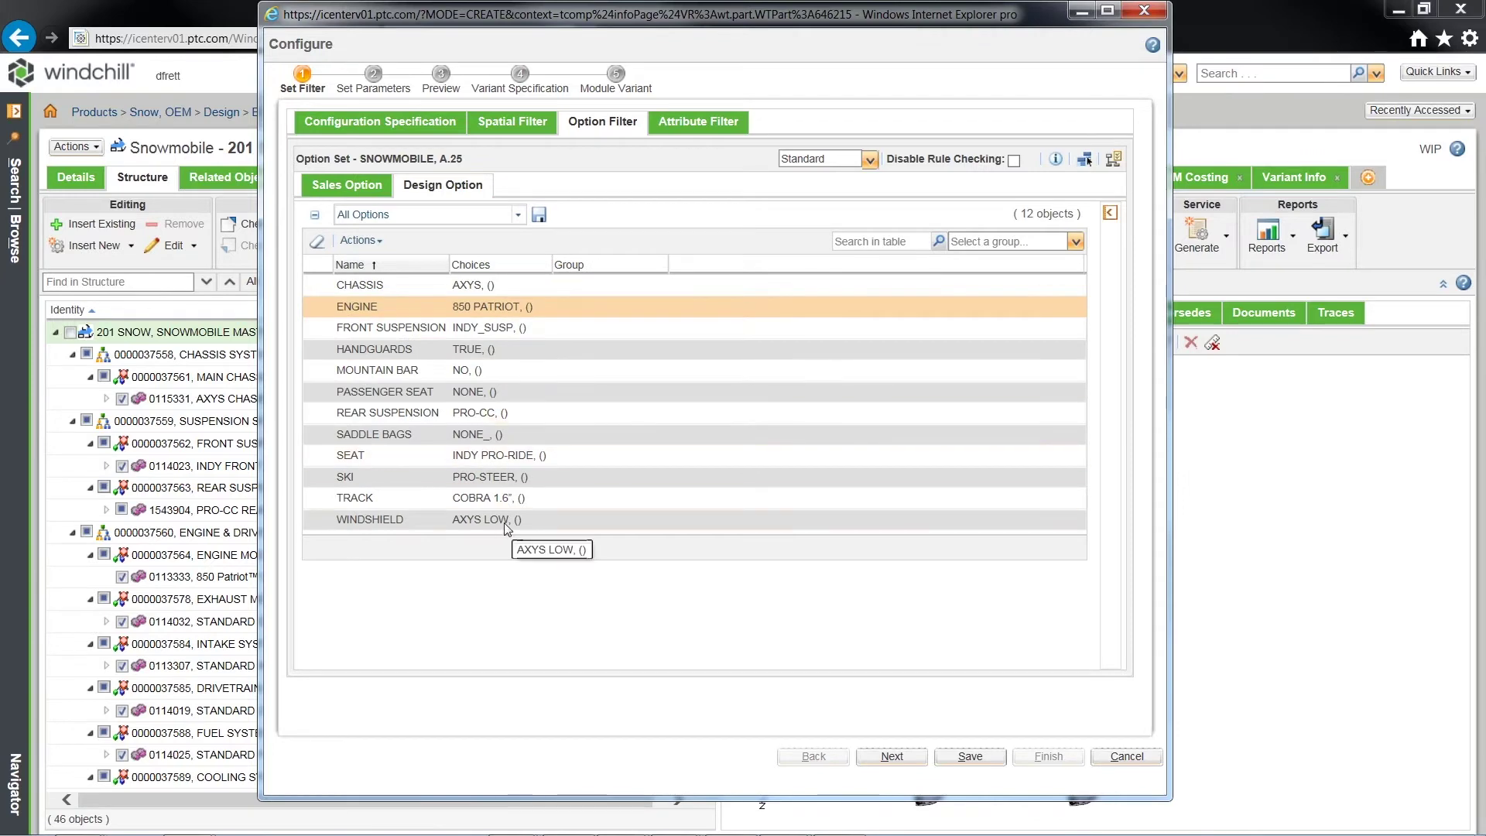
Finish the wizard, creating variant specification 2018 Indy 800 with a new module variant
click(894, 758)
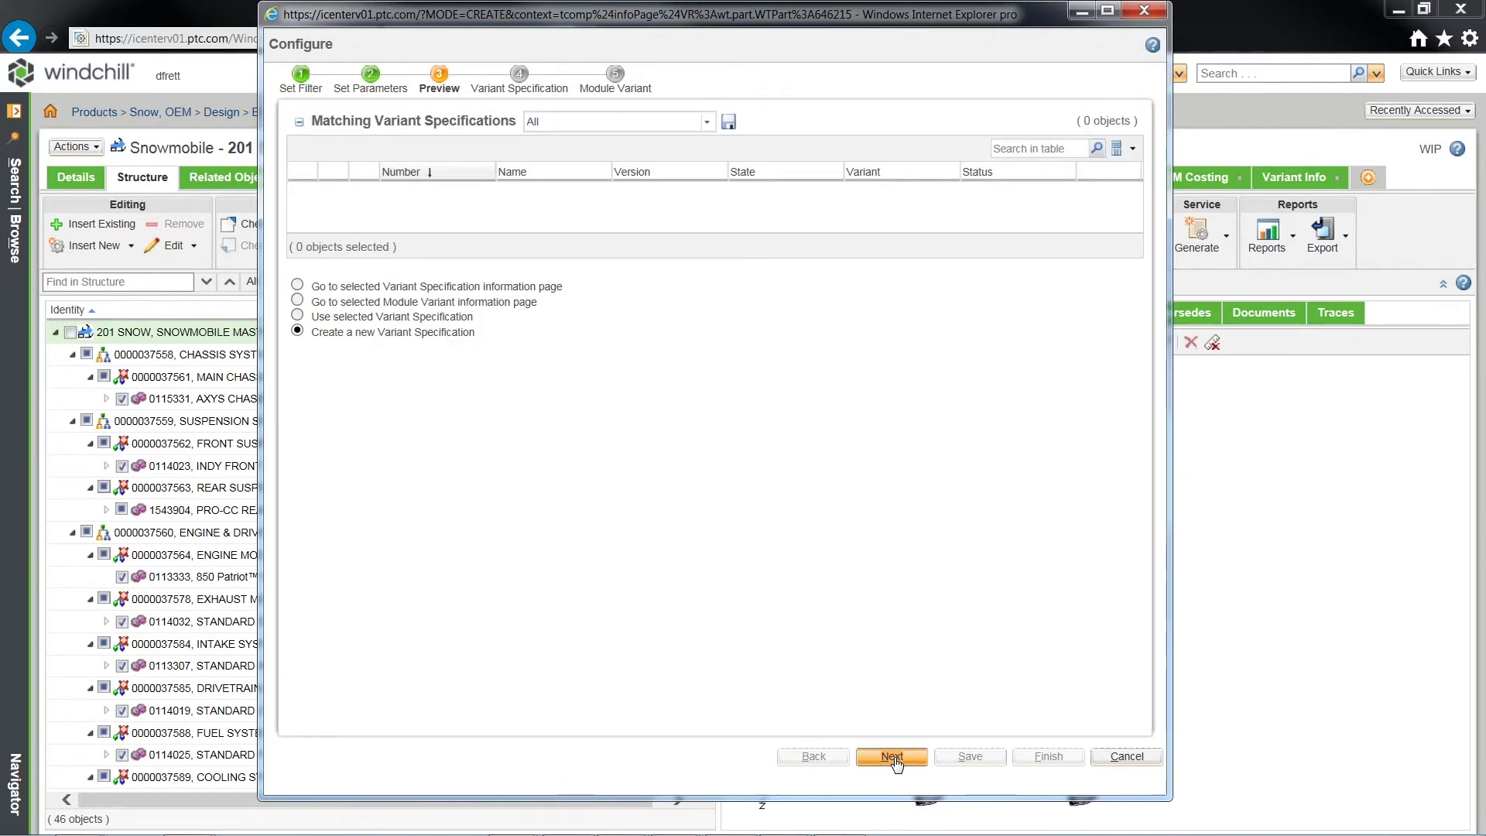
click(892, 758)
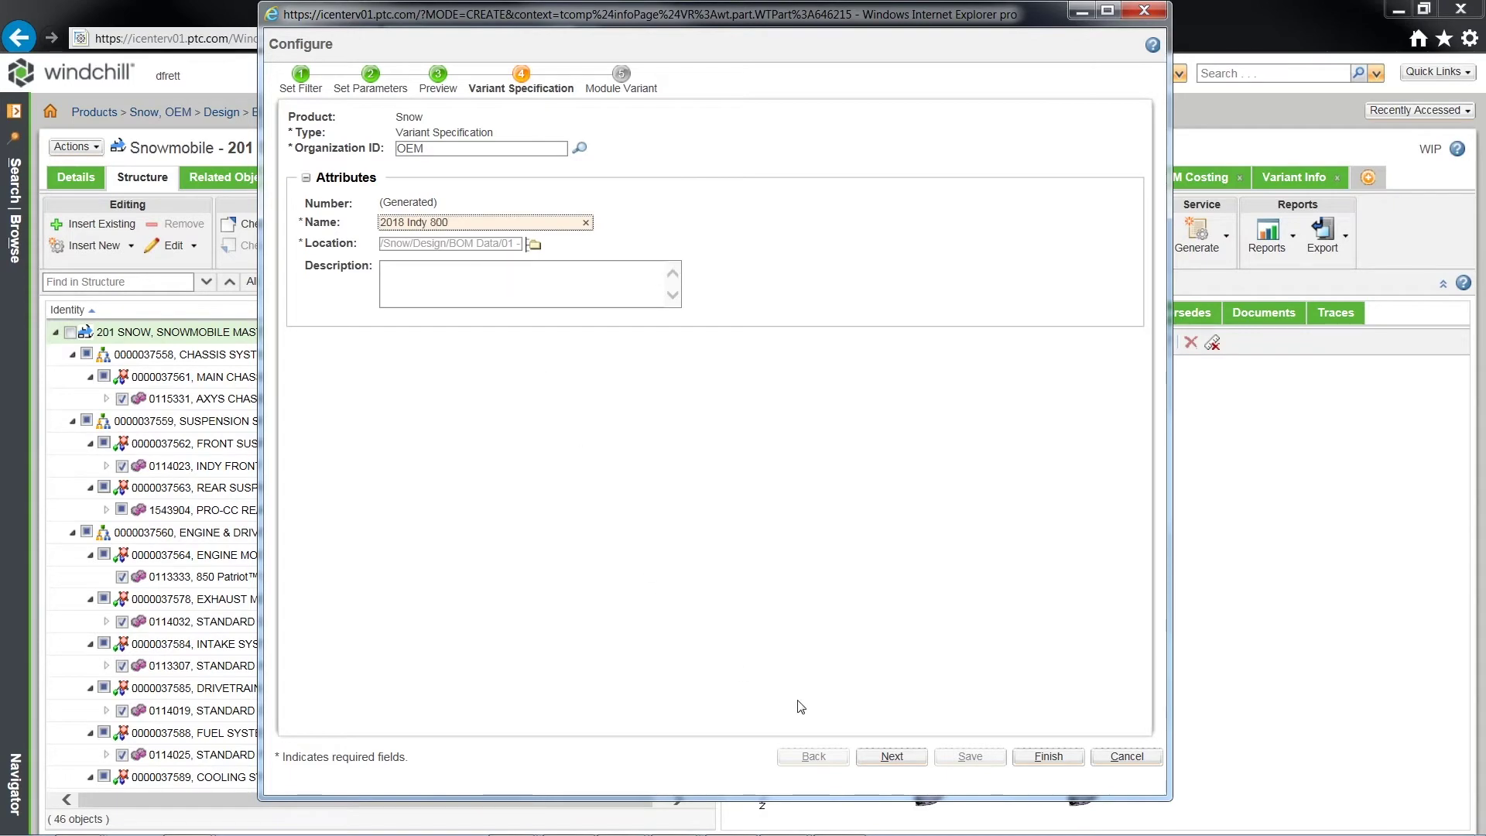
click(891, 758)
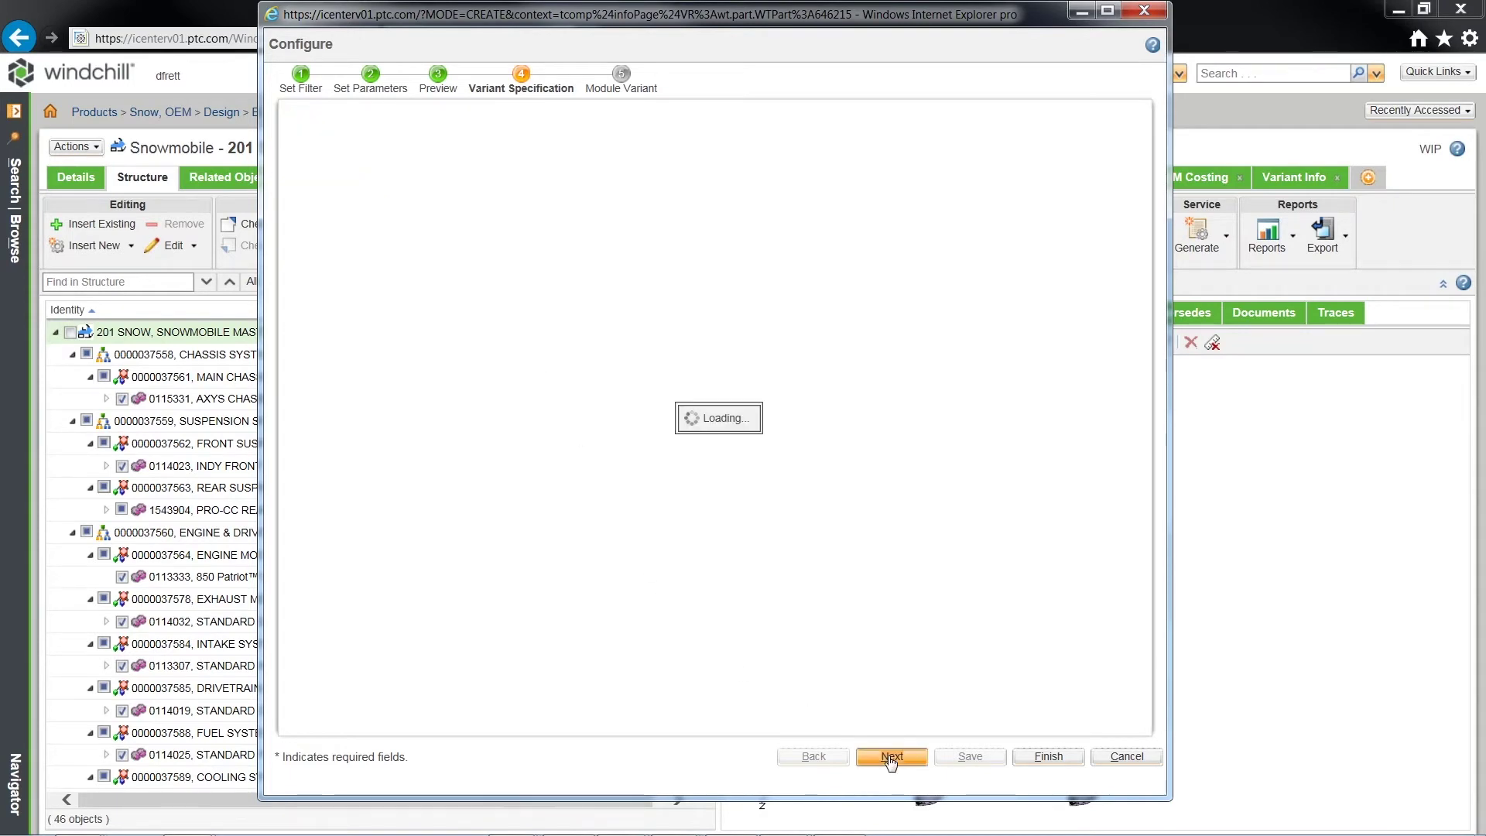
click(1050, 757)
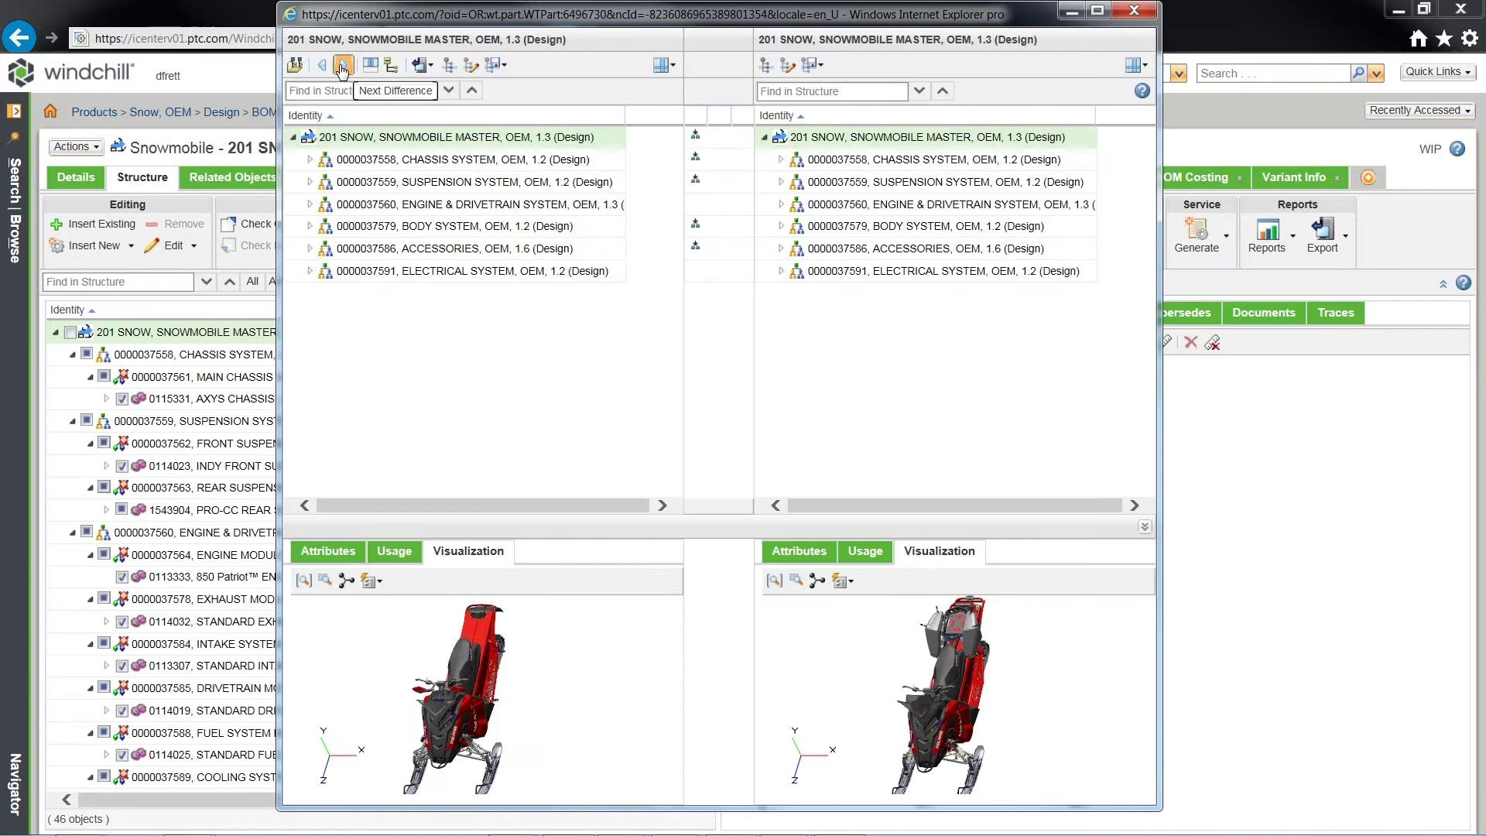
Cycle through the chassis, suspension, bumper, windshield, track and hand guard differences, then close the comparison
click(342, 67)
click(342, 67)
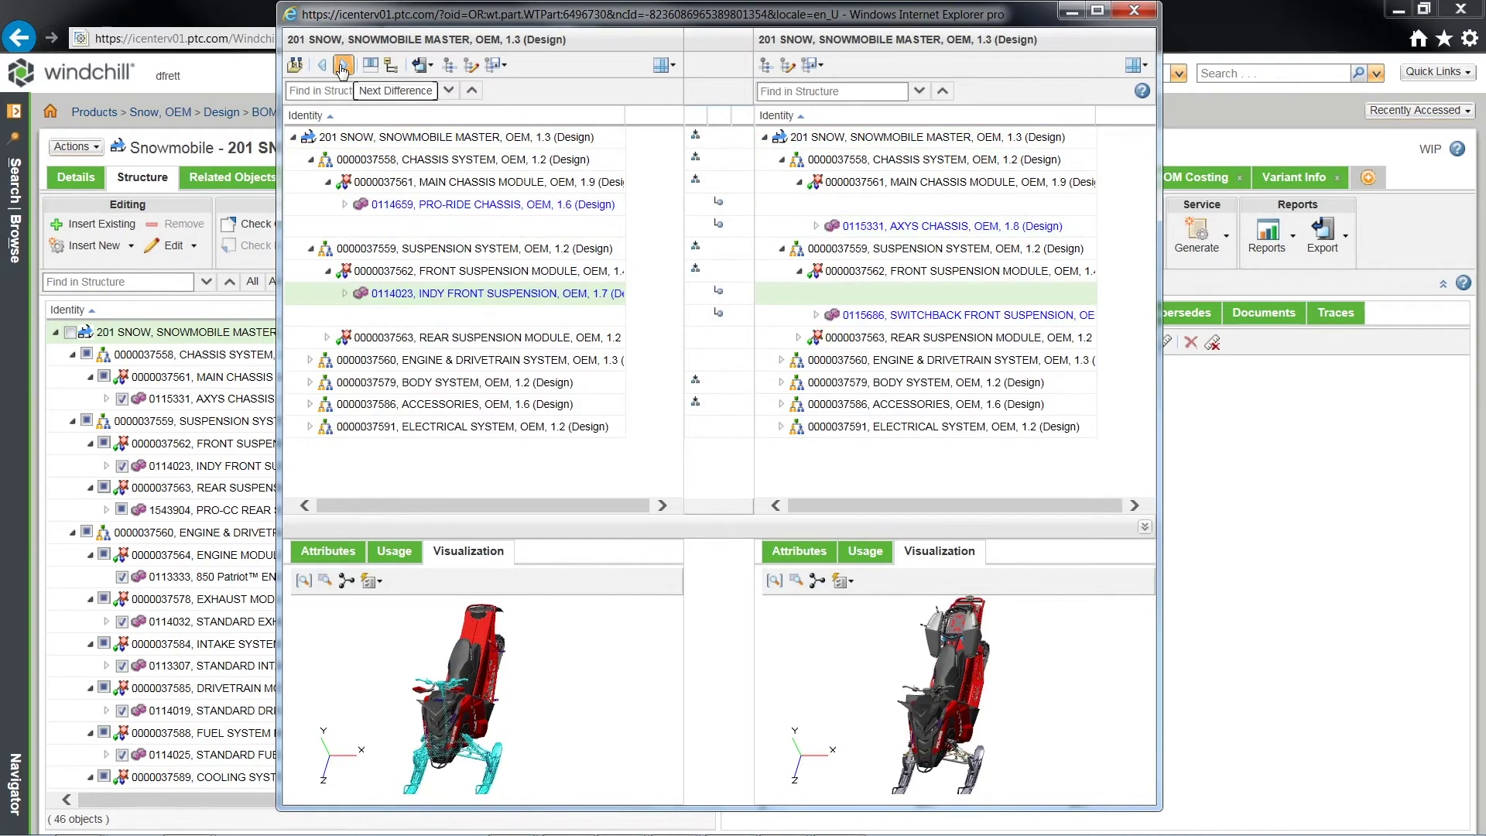
click(342, 68)
click(342, 67)
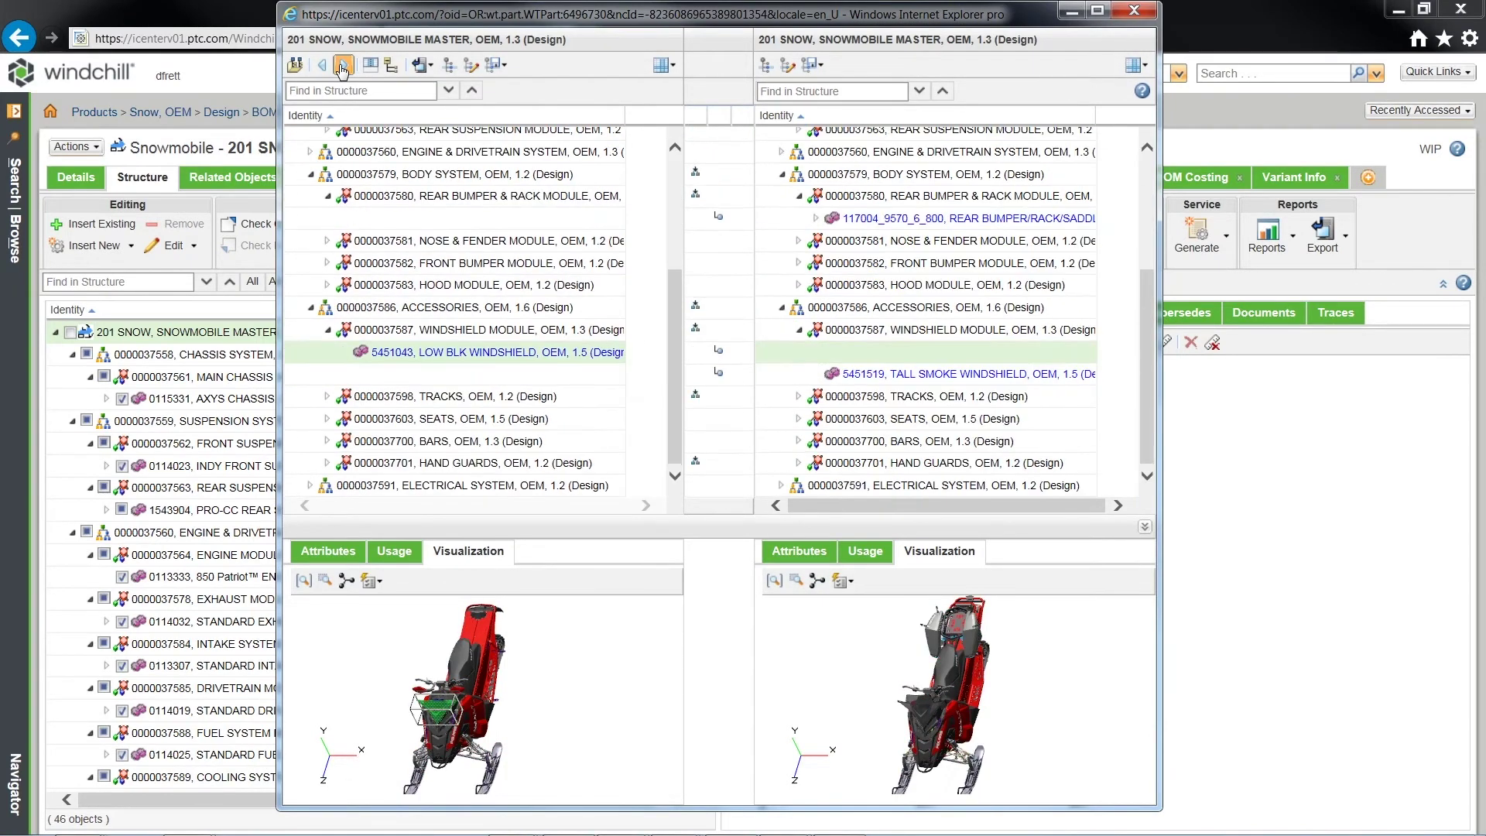
click(342, 67)
click(342, 68)
click(342, 67)
click(342, 68)
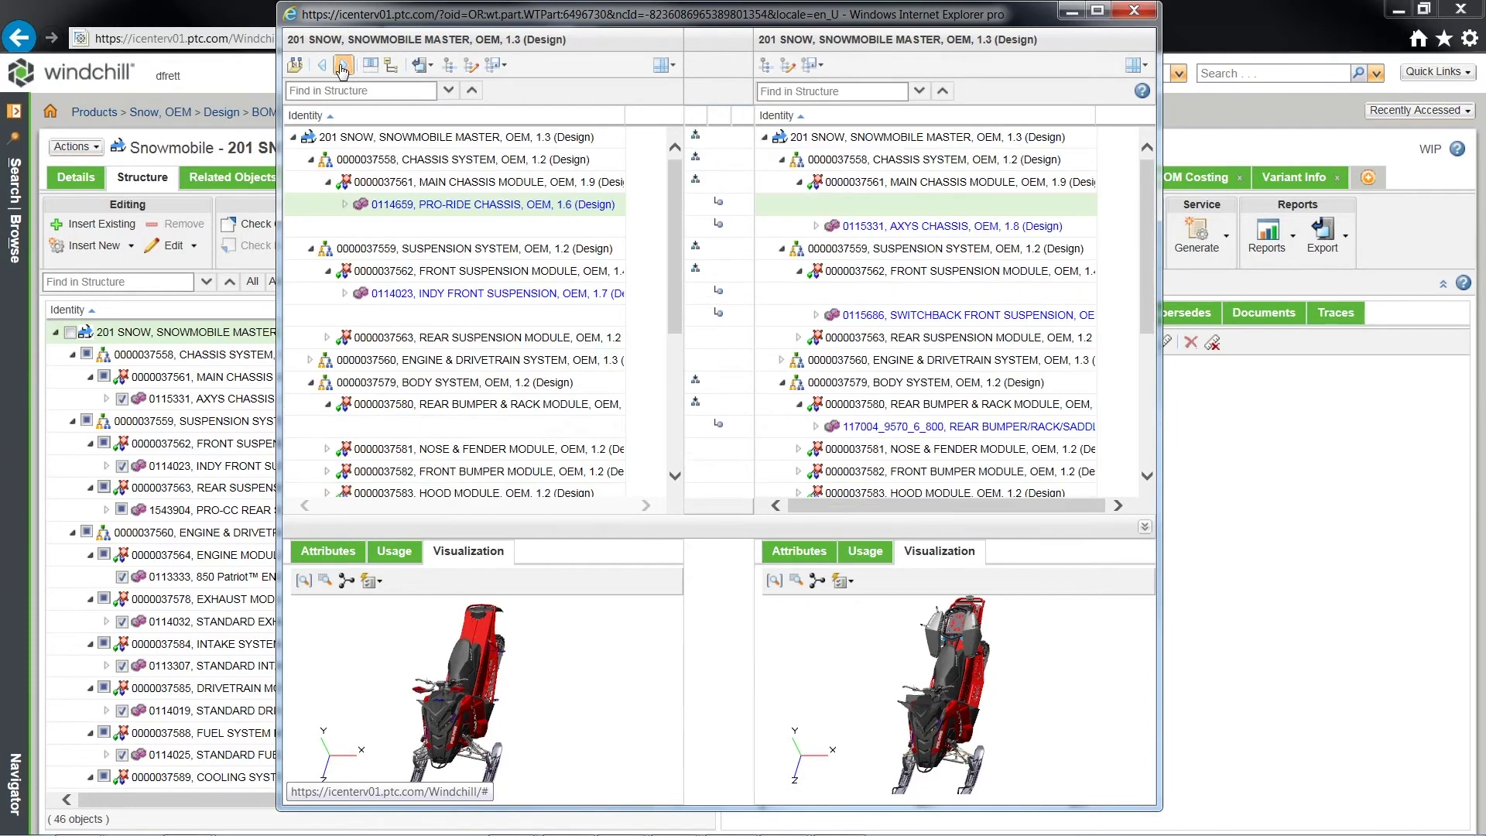
click(1134, 10)
click(74, 146)
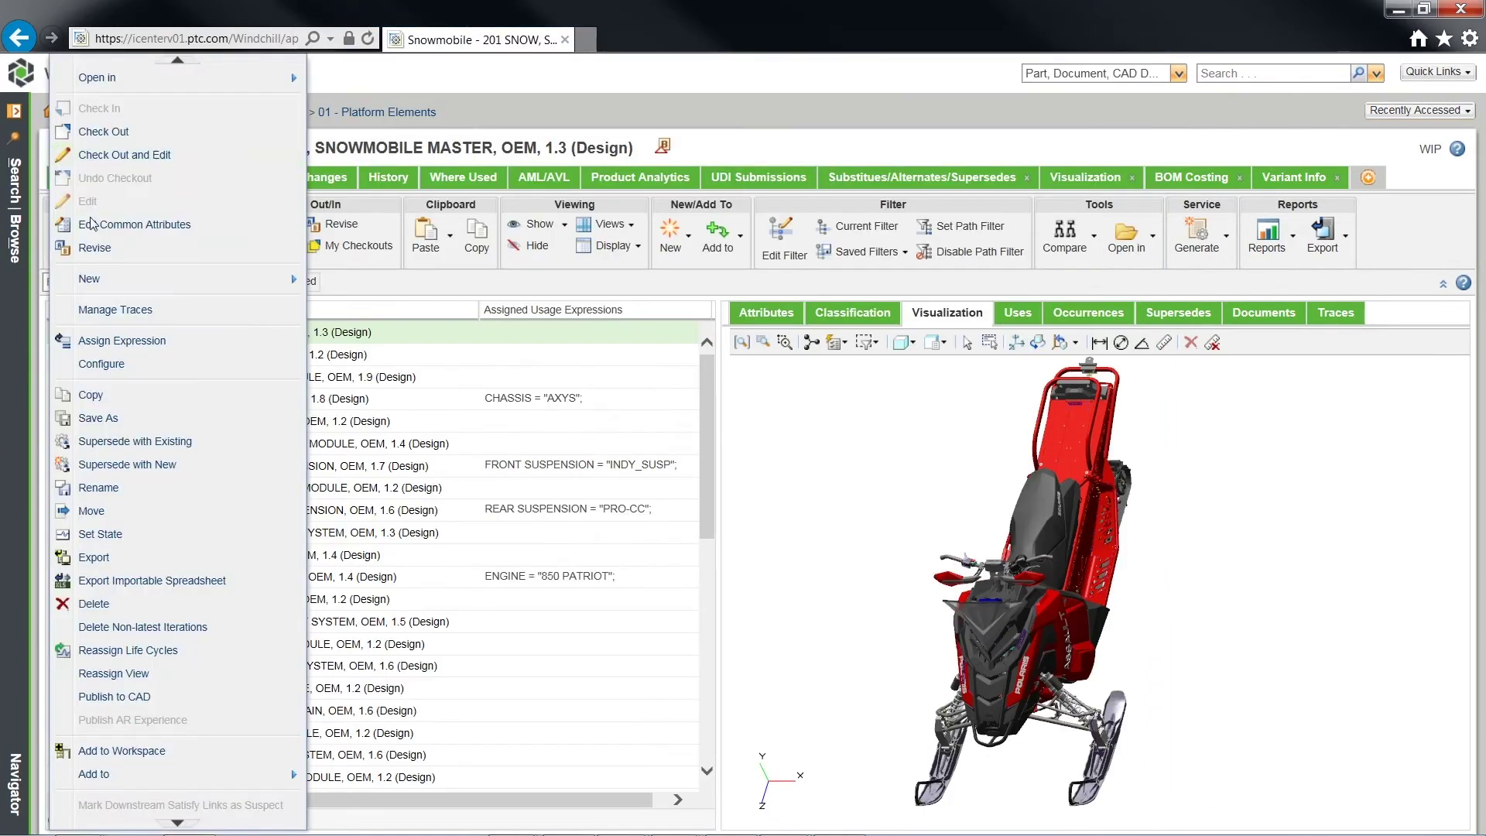
Open variant specification 00221 (2018 Indy 800) and view its completed BOM deliverable's information
click(115, 367)
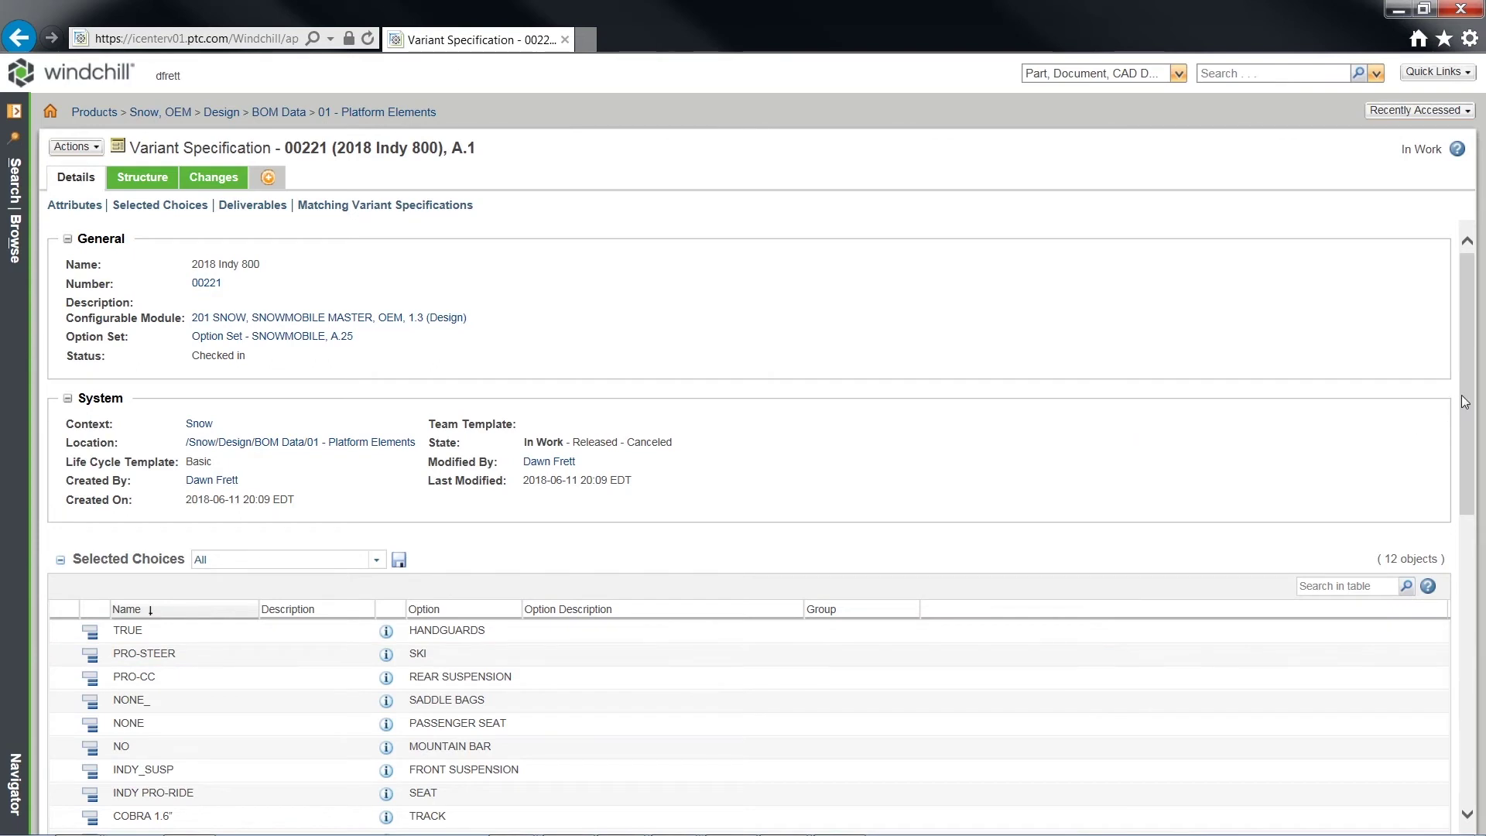
scroll(1464, 401, down, 3)
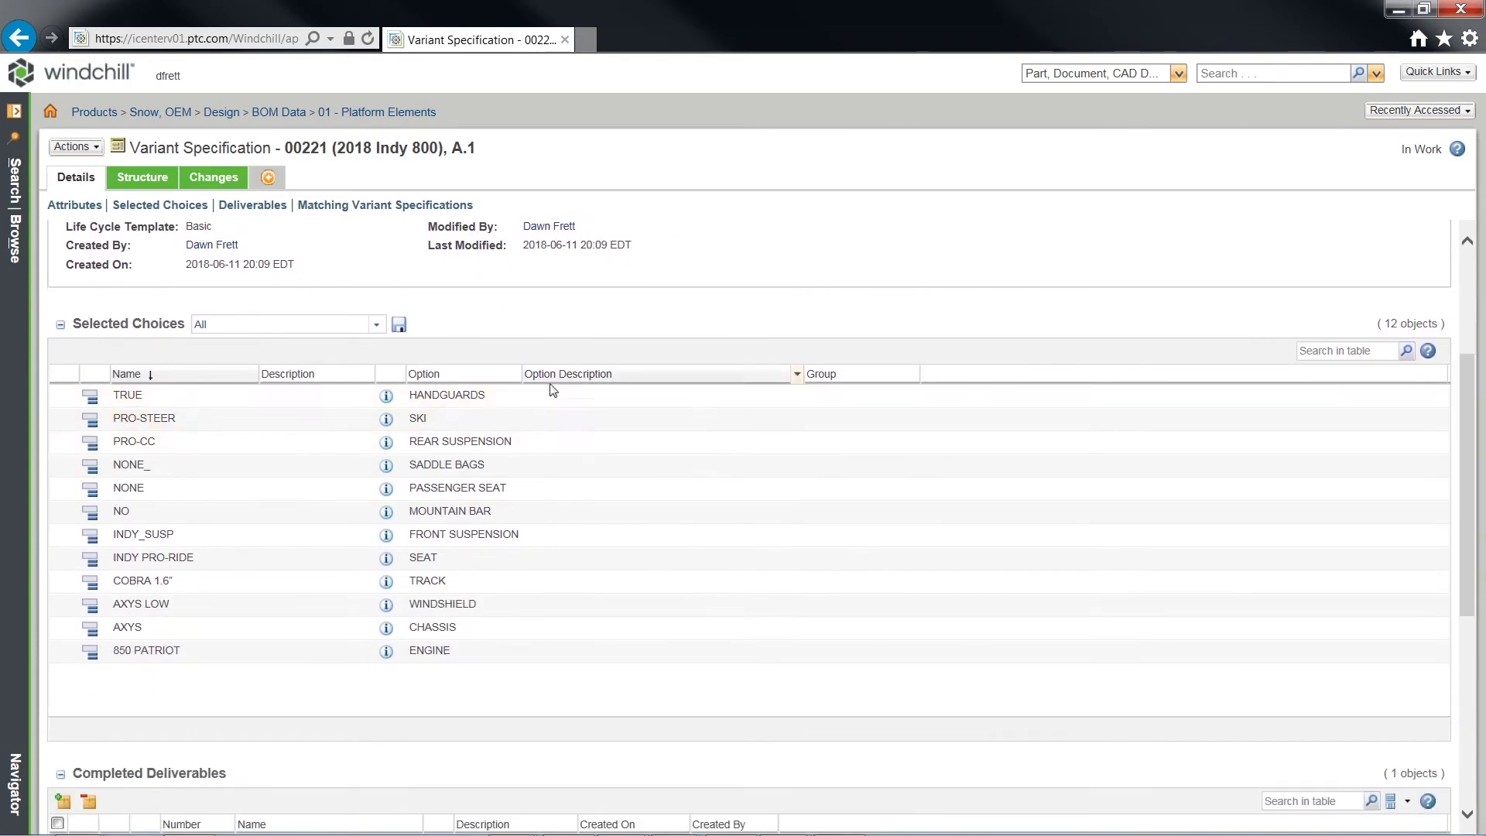
scroll(1449, 601, down, 4)
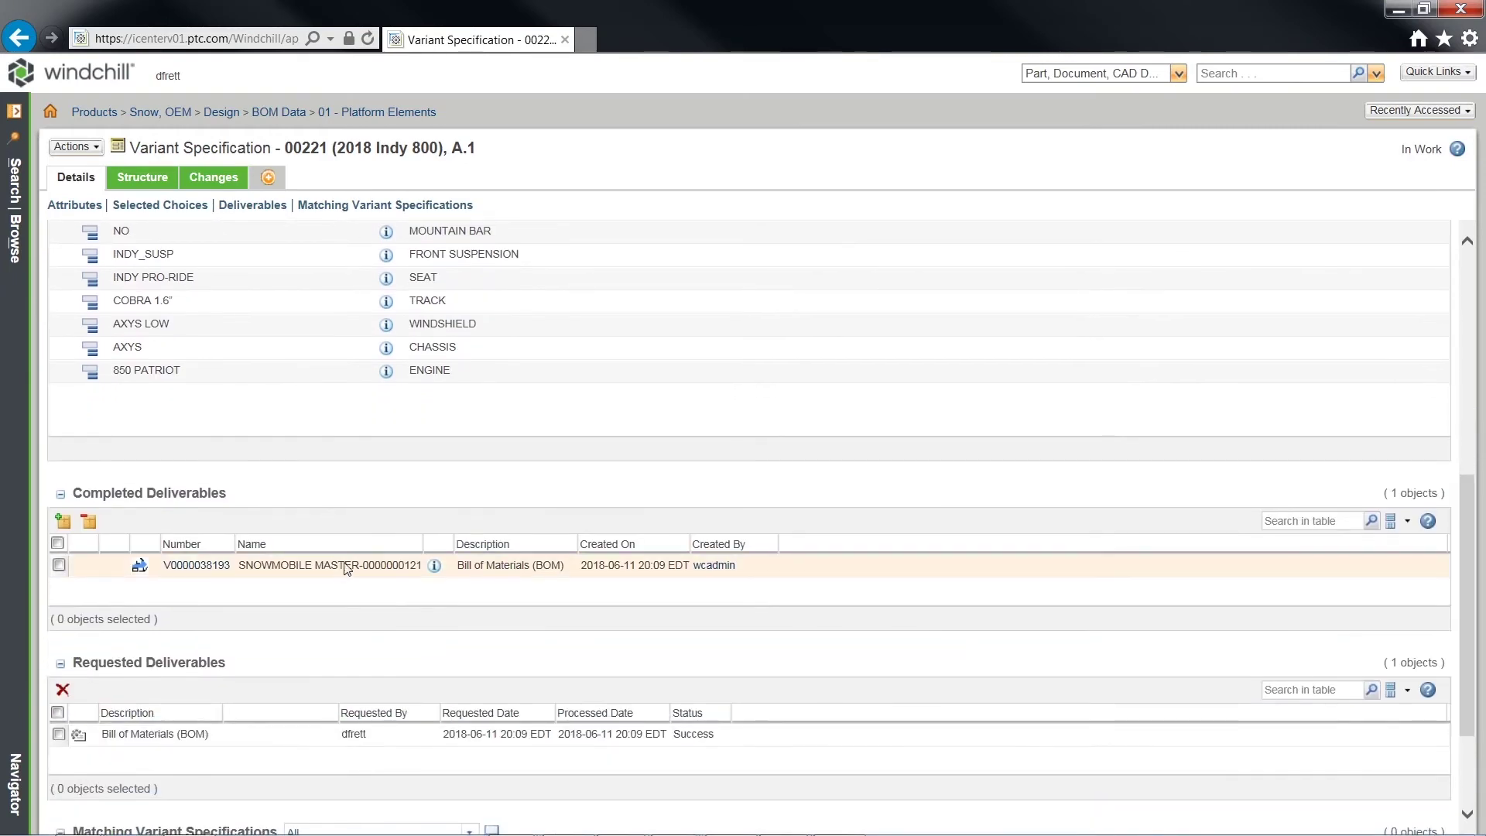
click(434, 565)
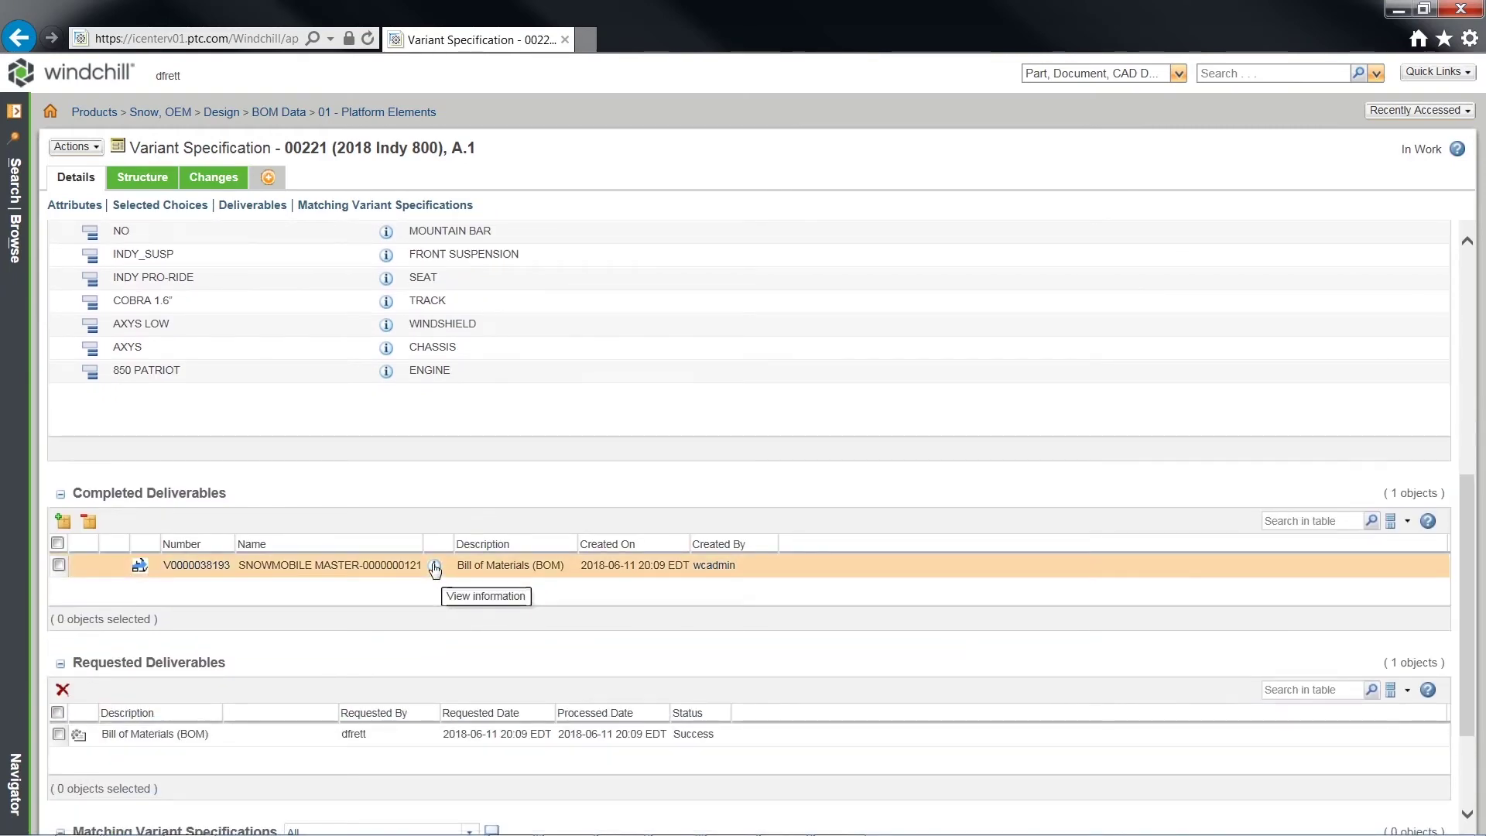